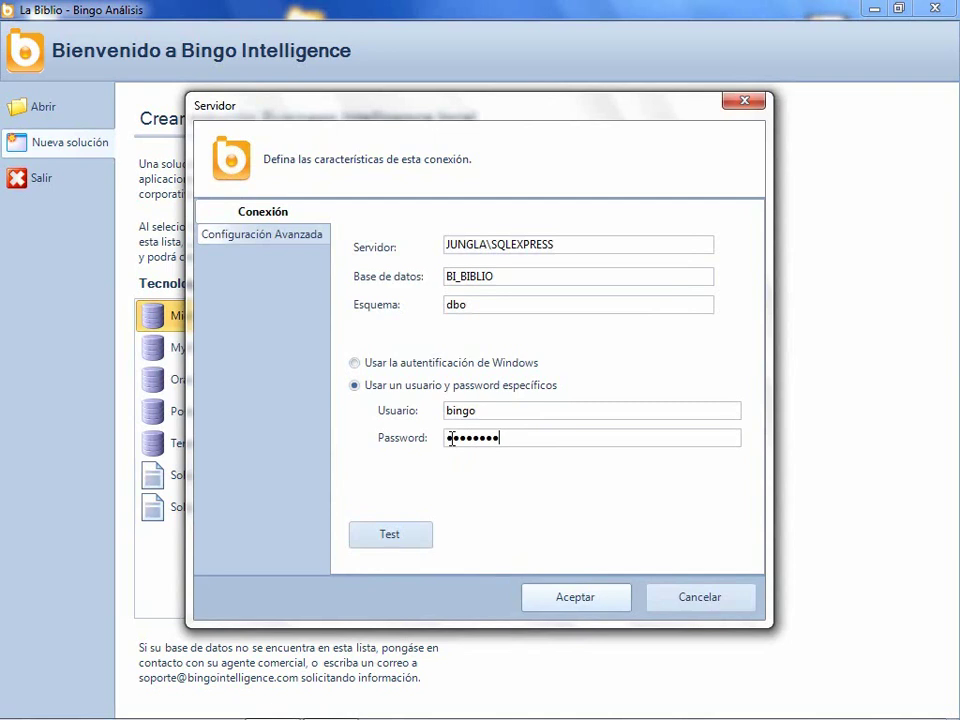
Test the connection to the BI_BIBLIO database and accept the server settings.
left_click(399, 534)
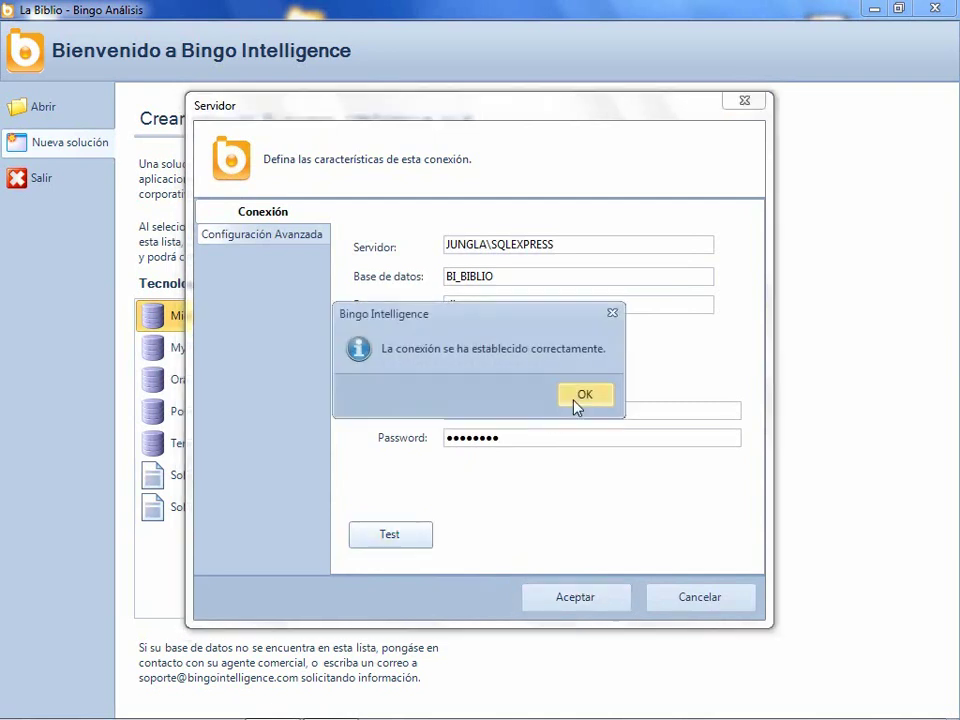
left_click(577, 396)
left_click(541, 592)
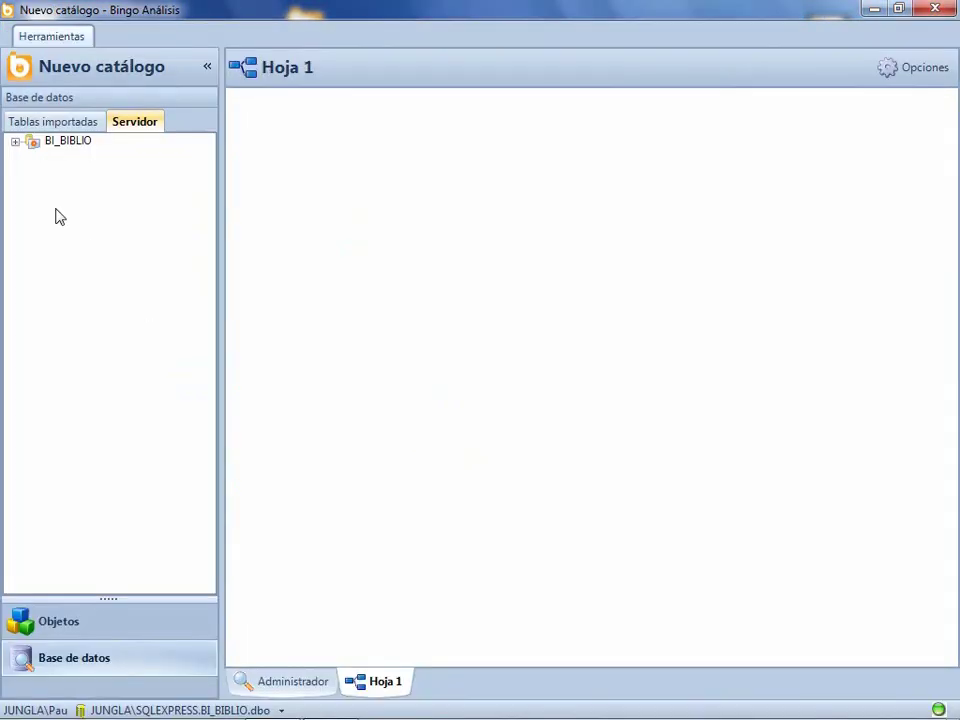
Add the LB_VENTAS and LB_TIEMPO tables to Hoja 1 and relate LB_VENTAS to LB_TIEMPO through FECHA.
left_click(15, 142)
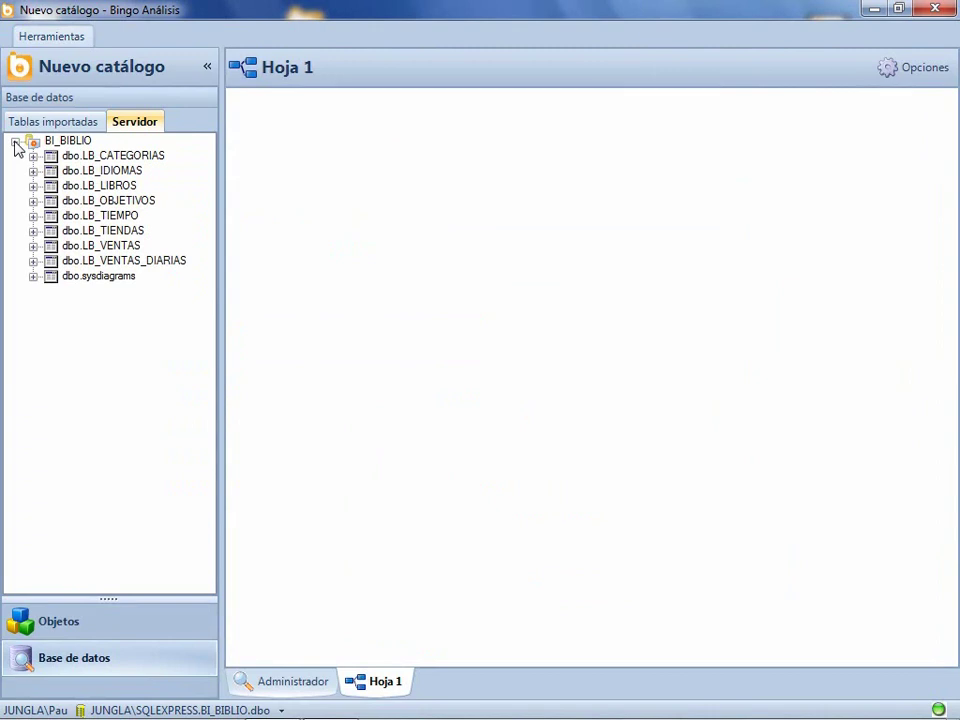
left_click_drag(63, 185, 664, 279)
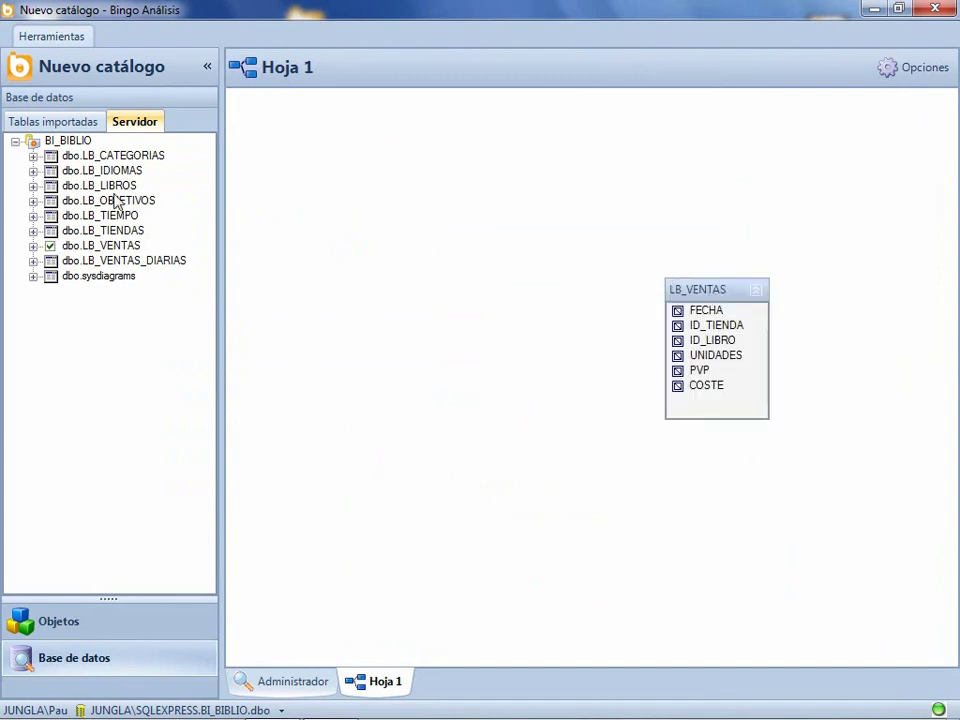
left_click_drag(88, 170, 810, 172)
left_click_drag(722, 313, 831, 208)
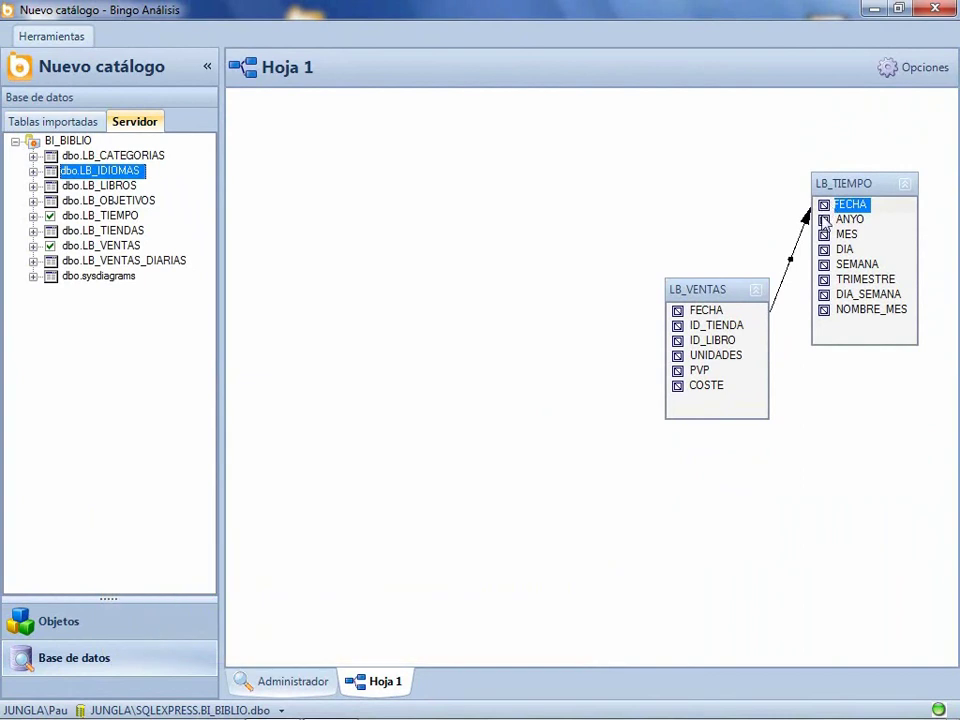
Review the definition of the relation between LB_VENTAS and LB_TIEMPO.
right_click(793, 268)
left_click(797, 273)
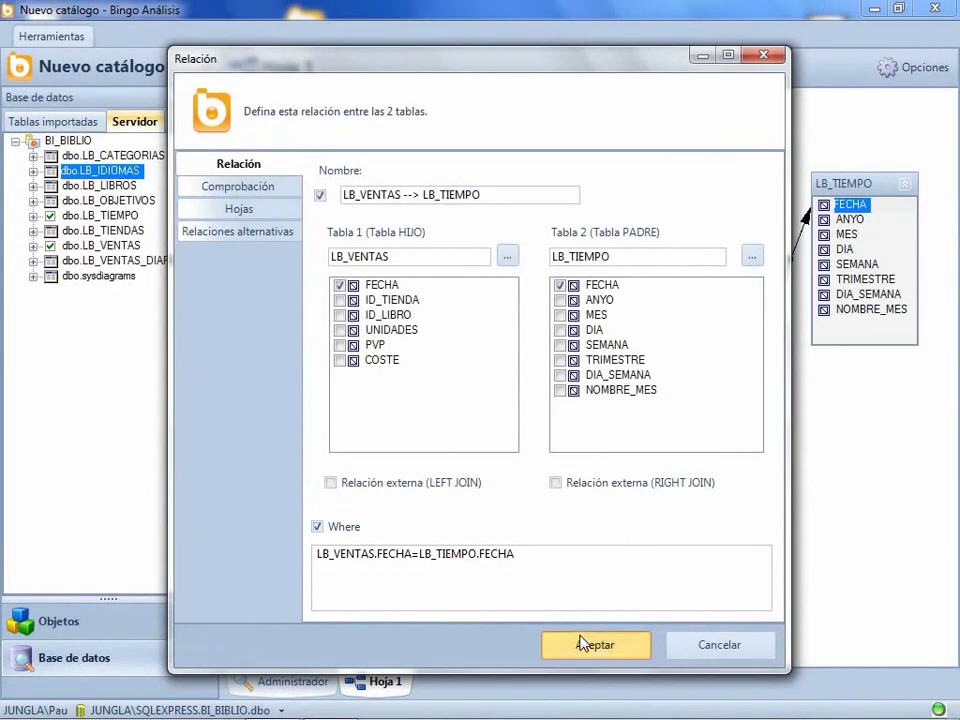
left_click(590, 644)
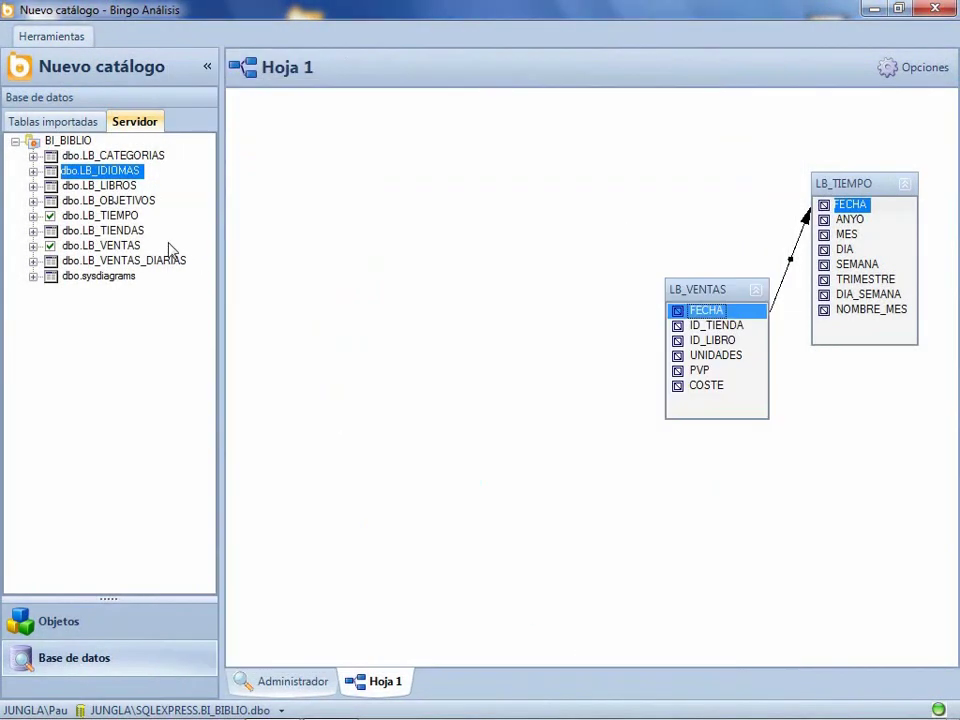
Add the LB_TIENDAS and LB_LIBROS tables and relate LB_VENTAS to them through ID_TIENDA and ID_LIBRO respectively.
left_click_drag(100, 230, 826, 418)
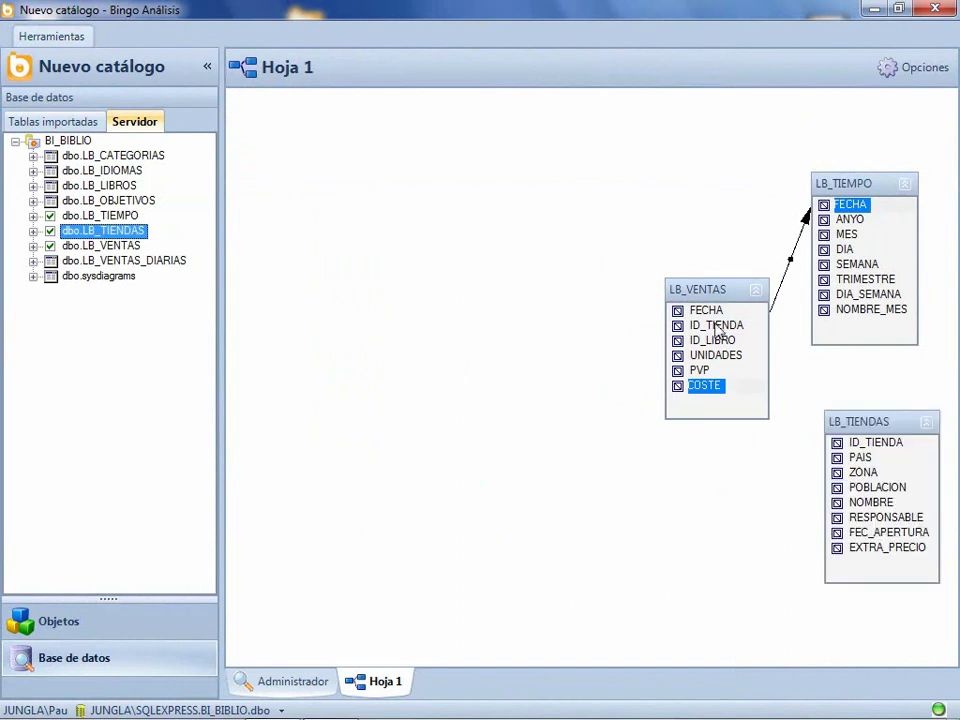
left_click_drag(713, 326, 848, 447)
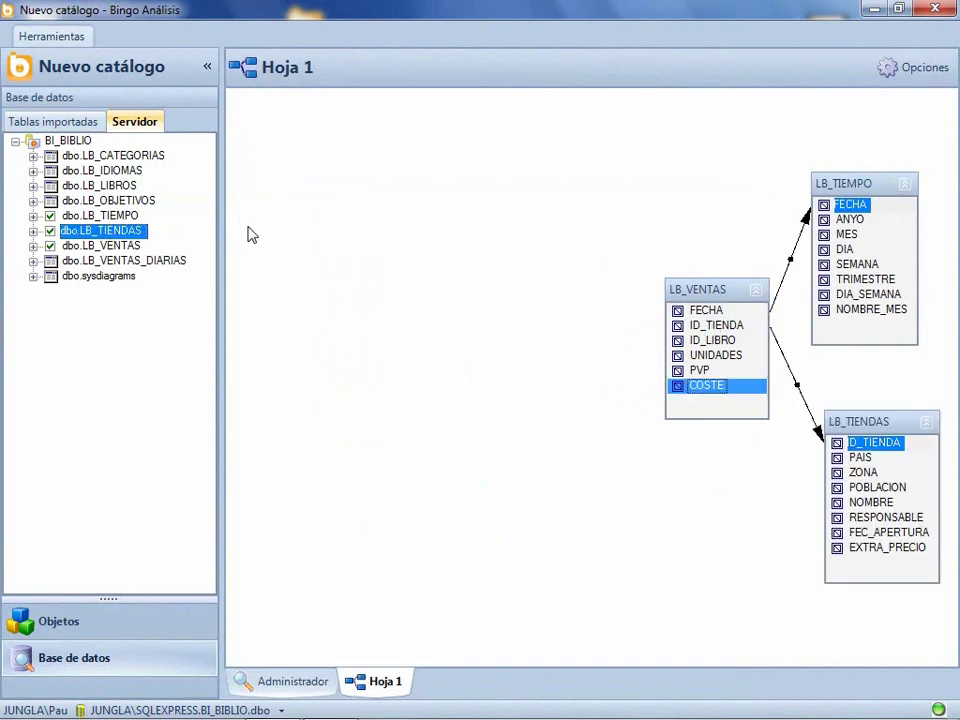
left_click_drag(110, 187, 491, 314)
left_click_drag(700, 340, 560, 345)
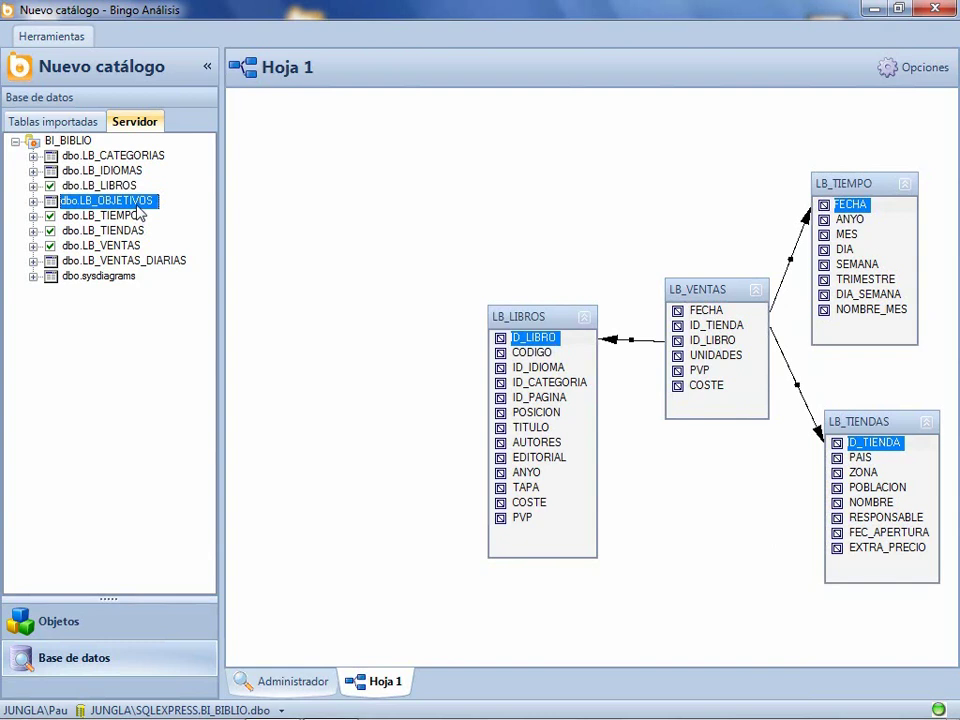
Add the LB_IDIOMAS and LB_CATEGORIAS tables and relate LB_LIBROS to them through ID_IDIOMA and ID_CATEGORIA respectively.
left_click_drag(122, 174, 313, 199)
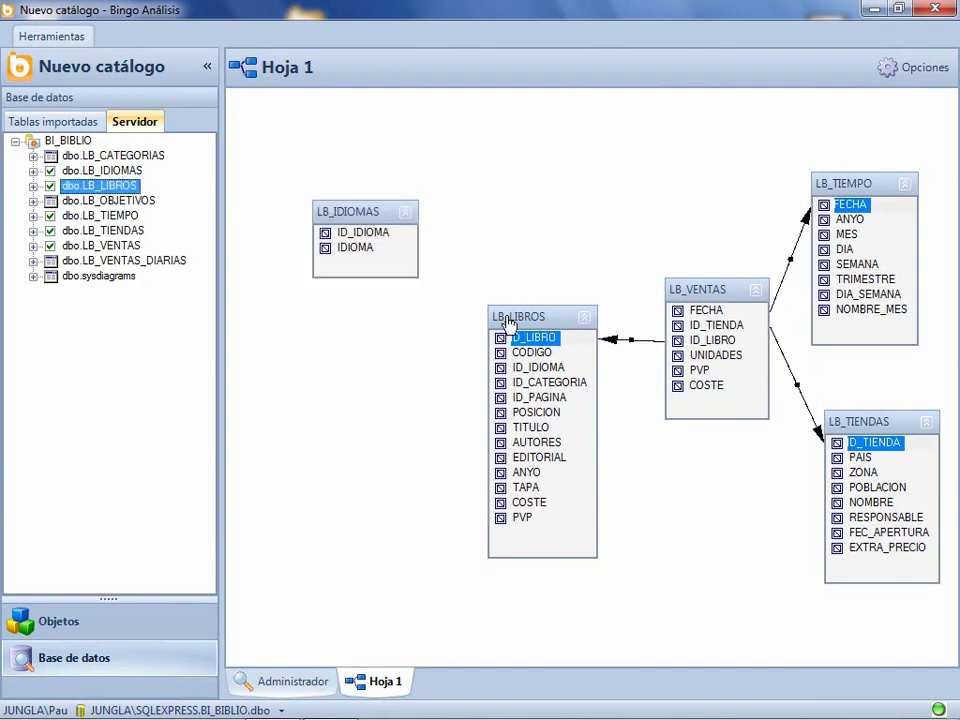
left_click_drag(521, 365, 378, 240)
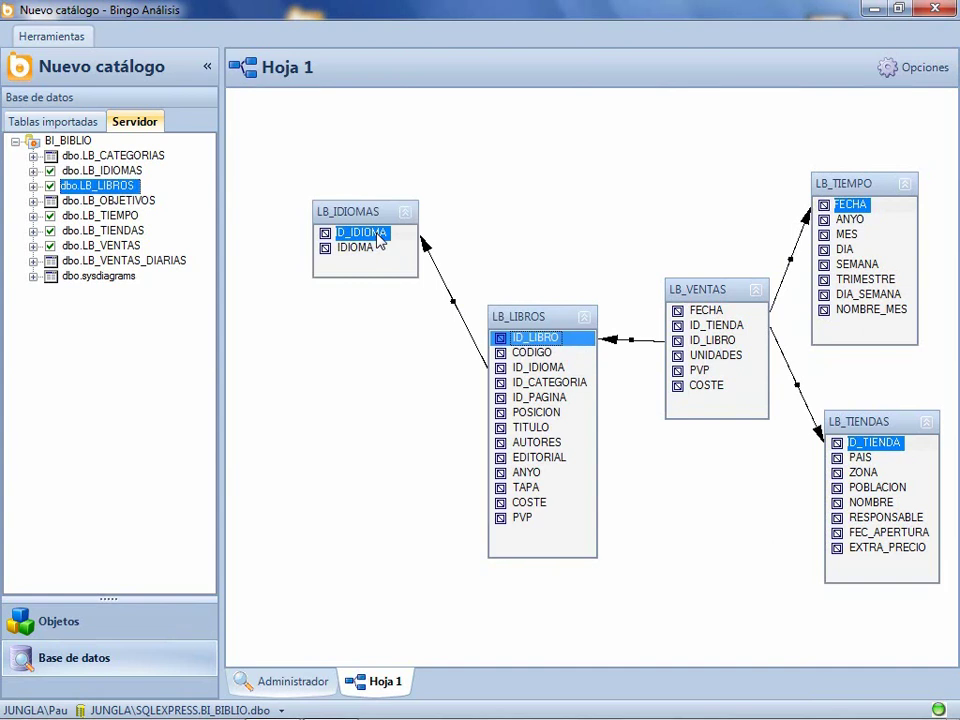
left_click(240, 407)
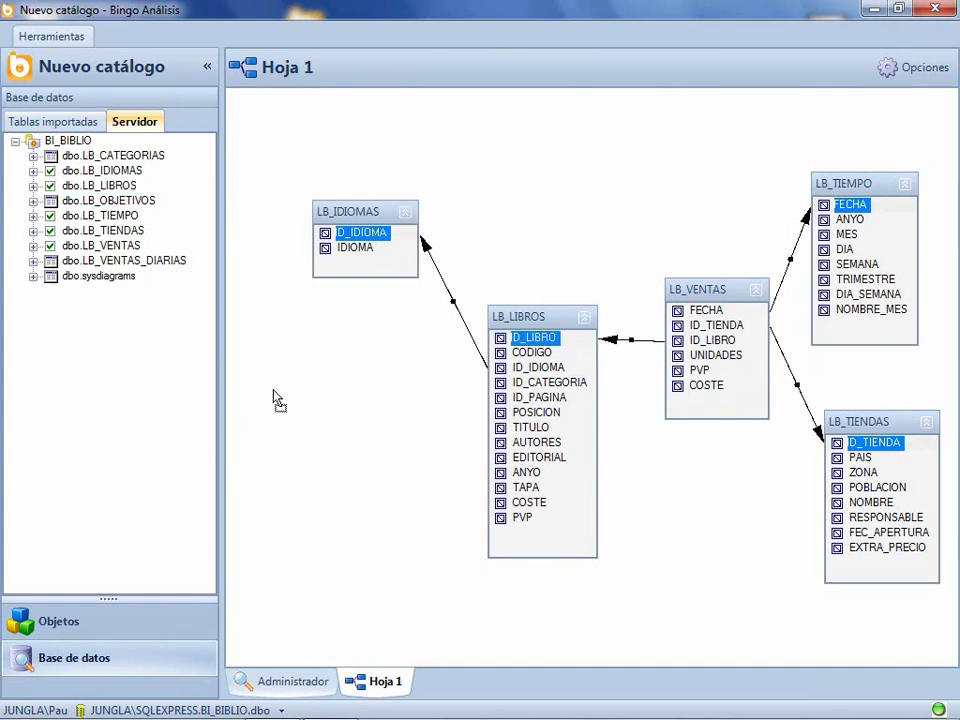
left_click_drag(278, 398, 285, 388)
left_click_drag(550, 383, 391, 418)
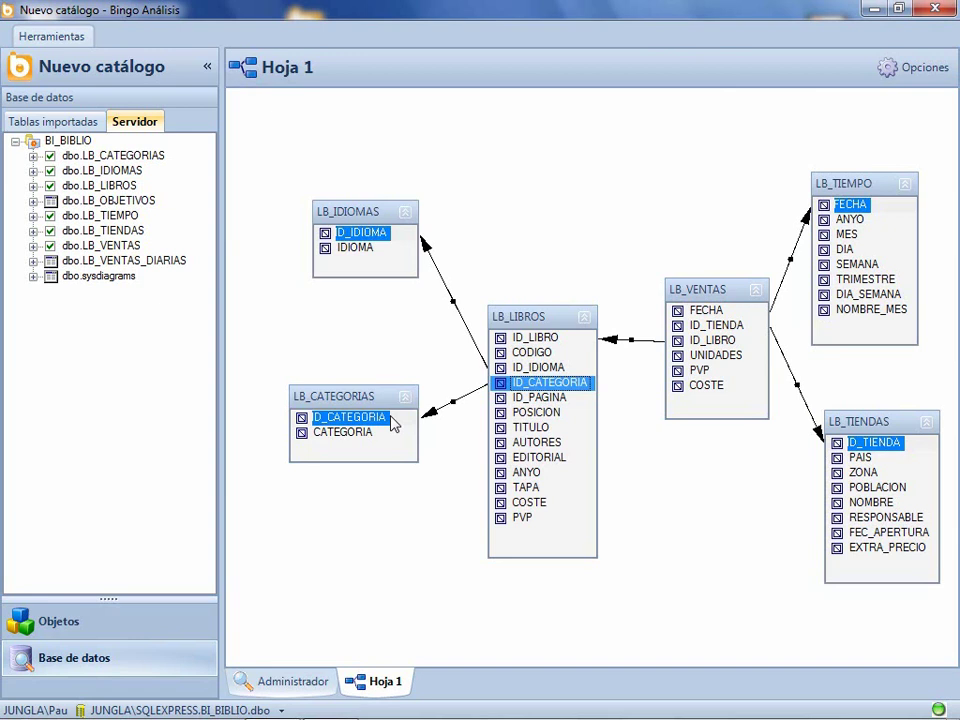
Create an object folder from the LB_TIENDAS table and rename it as Tiendas.
left_click(110, 622)
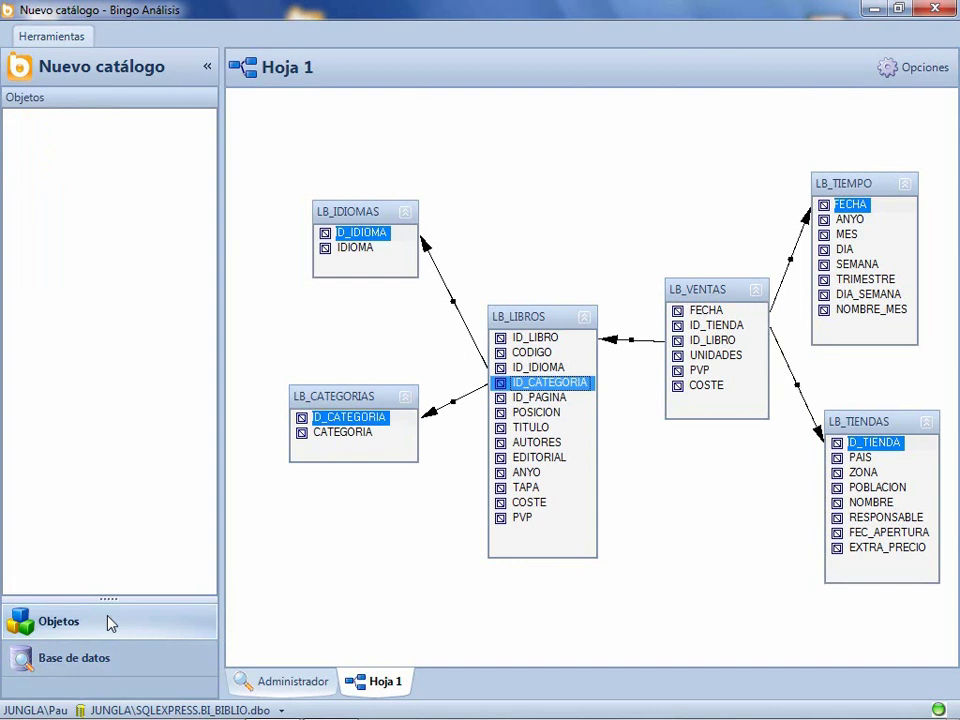
left_click_drag(870, 442, 120, 184)
left_click(14, 117)
right_click(68, 117)
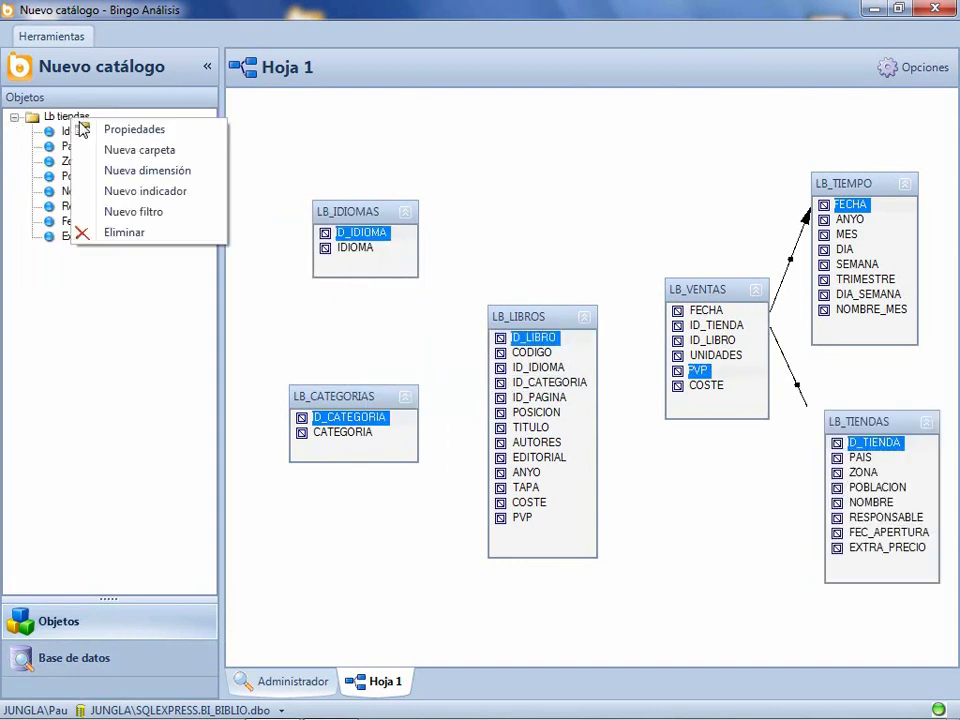
left_click(98, 136)
left_click_drag(407, 336, 92, 321)
type("Tiendas")
key("Return")
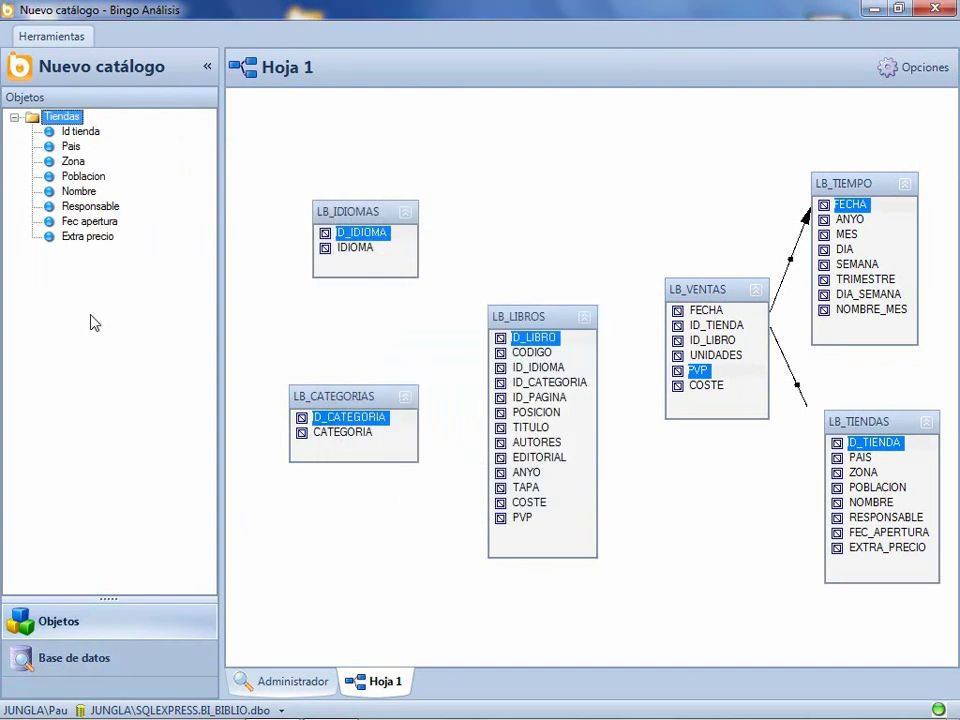
Delete the Id tienda dimension from the Tiendas folder and rename Pais as País.
right_click(68, 118)
left_click(122, 247)
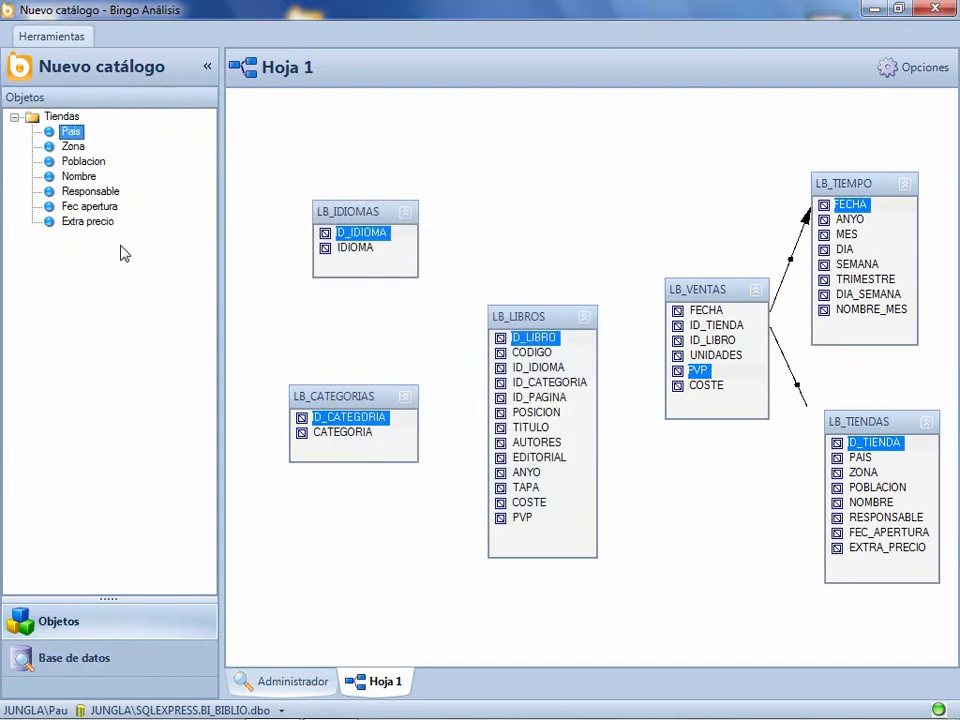
type("País")
key("Return")
Rename the Poblacion dimension in the Tiendas folder as Población.
key("Down")
key("Down")
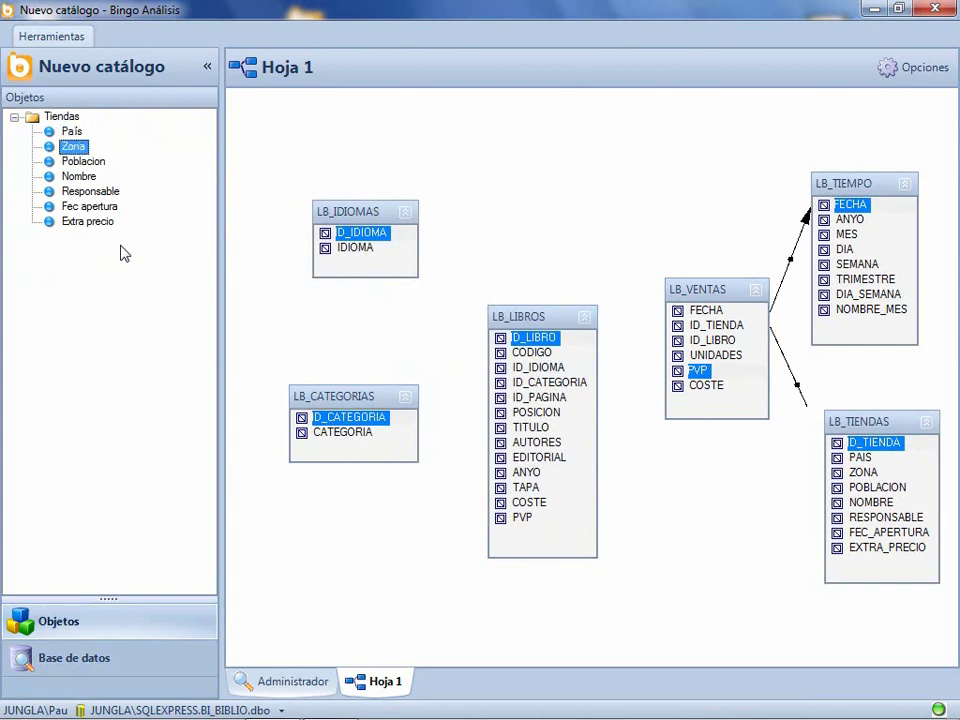
key("F2")
type("Población")
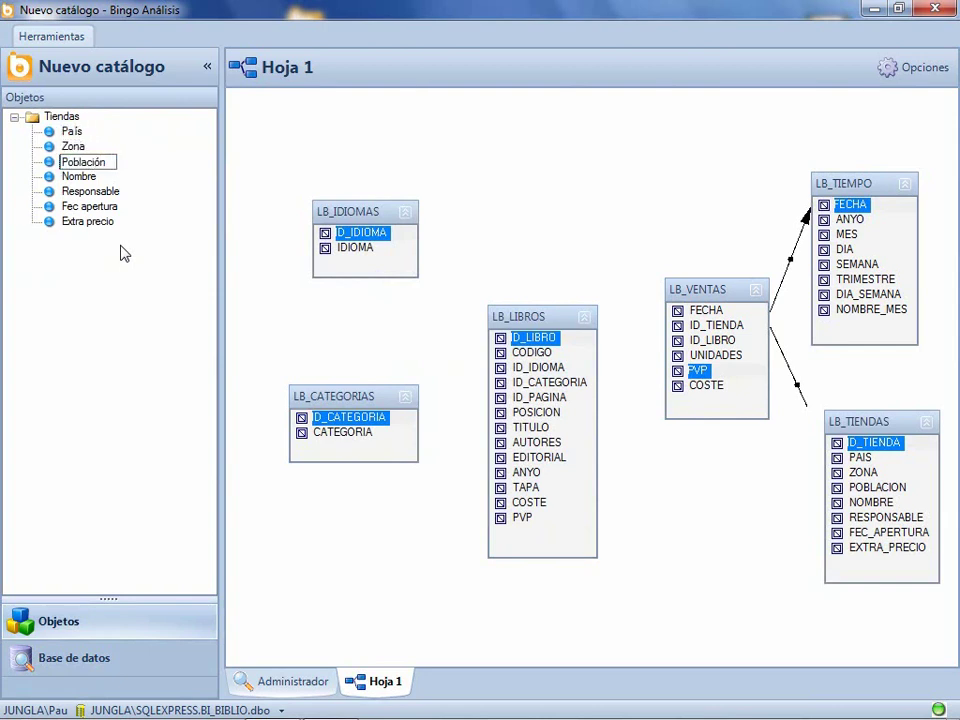
key("Return")
In the Tiendas folder, rename the Nombre dimension as Tienda and Responsable as Responsable comercial.
key("Down")
key("F2")
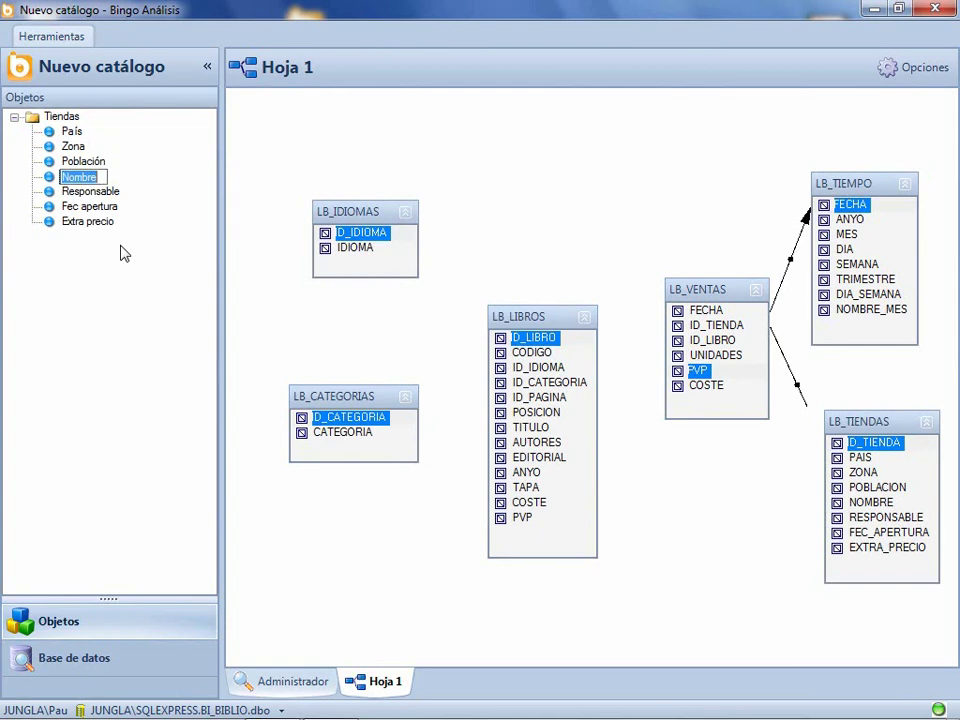
type("Tienda")
key("Return")
key("Down")
key("F2")
type("Responsable comercial")
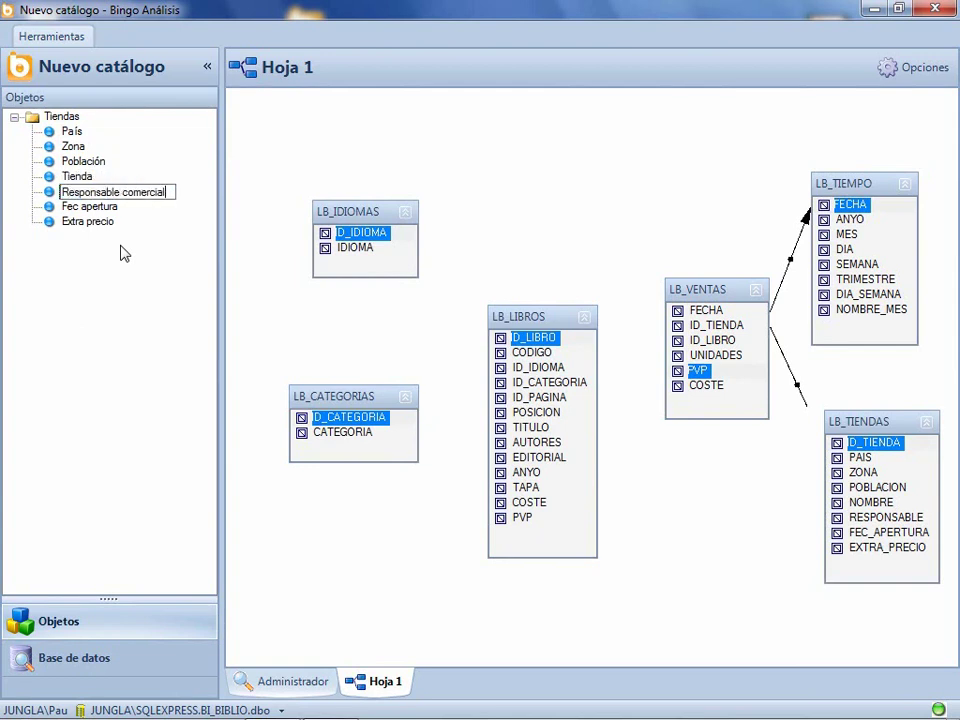
key("Return")
Rename the Fec apertura dimension as Fecha de apertura and delete Extra precio from the Tiendas folder.
key("Down")
key("F2")
type("F")
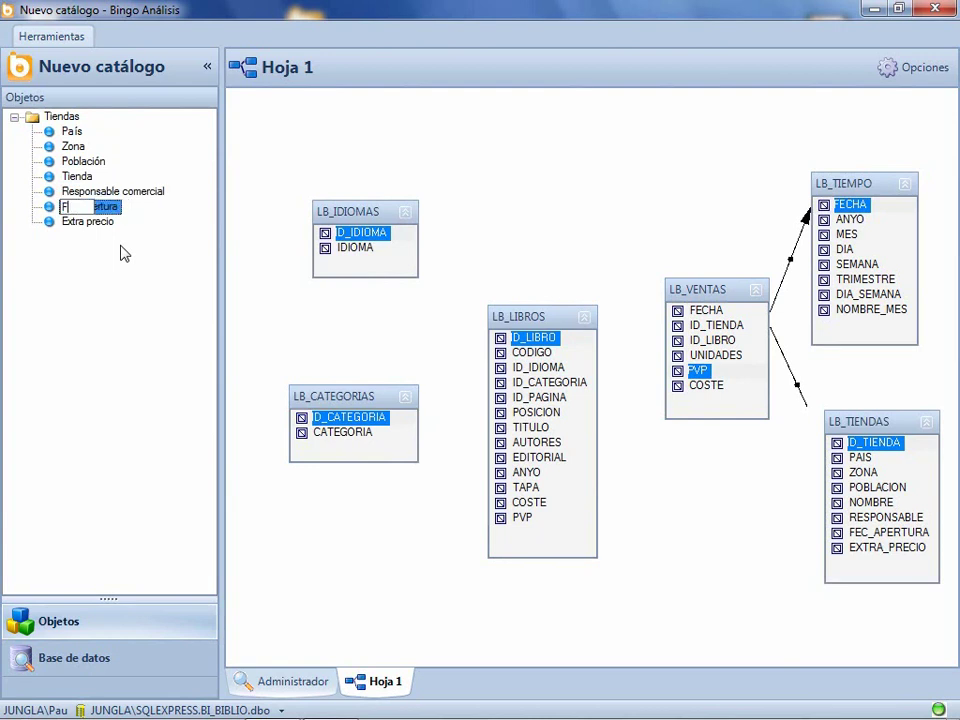
type("echa de apertura")
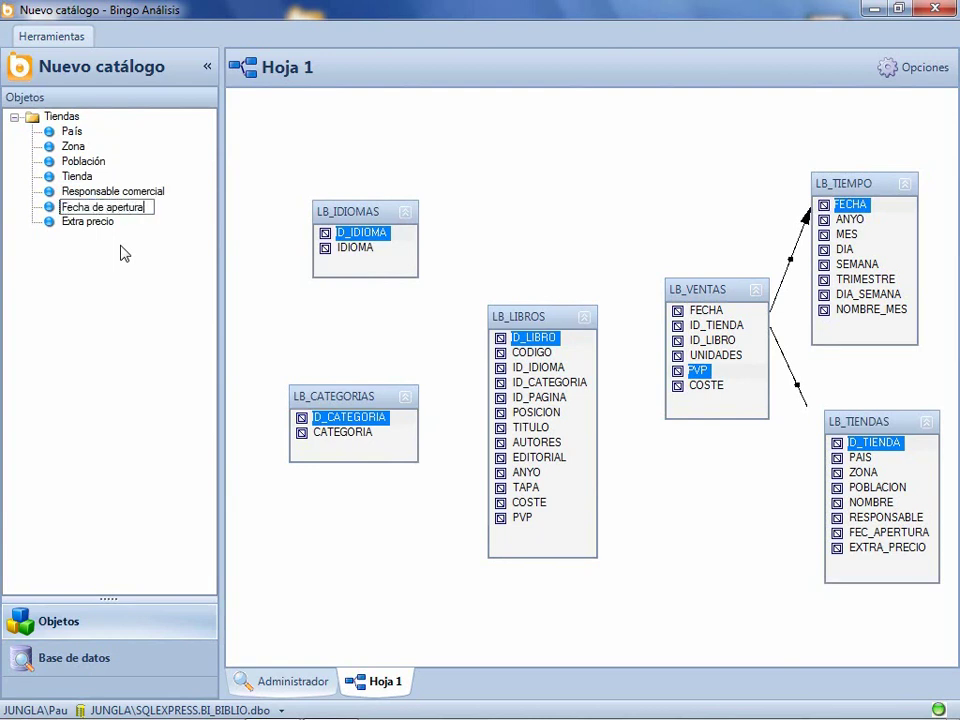
key("Return")
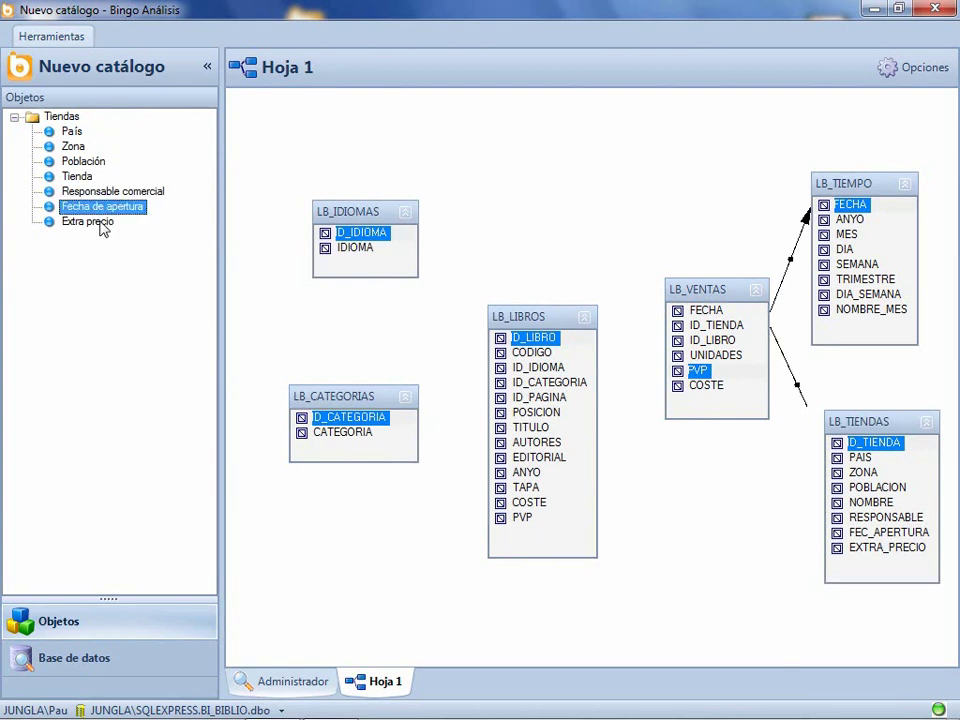
right_click(100, 223)
left_click(152, 337)
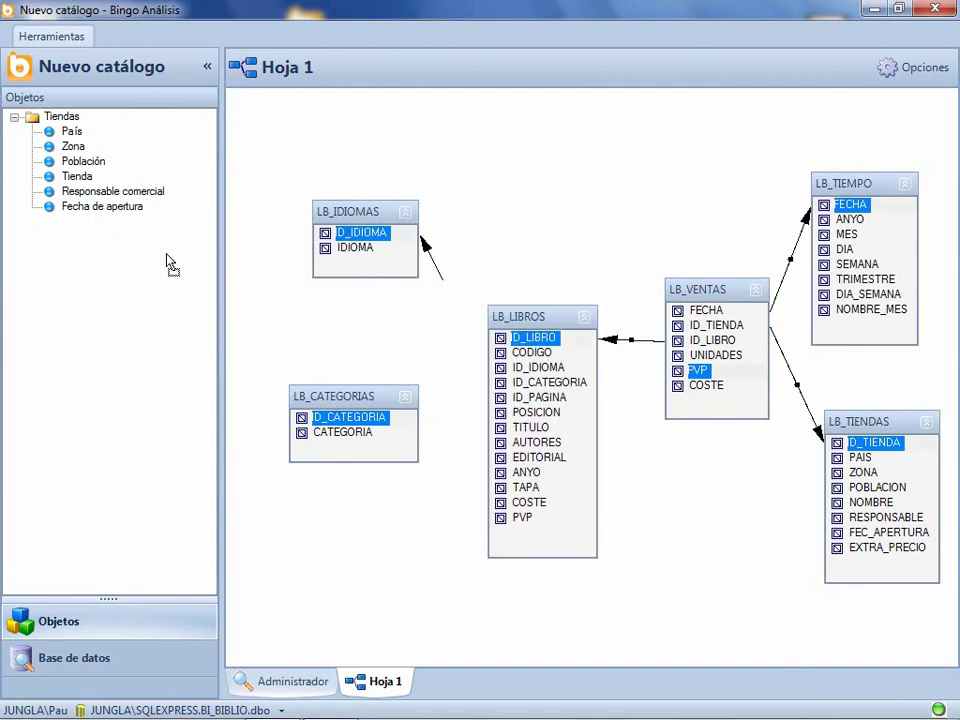
Create an object folder from the LB_LIBROS table and rename it as Libros.
left_click(14, 222)
left_click(40, 226)
left_click(50, 228)
type("Libros")
key("Return")
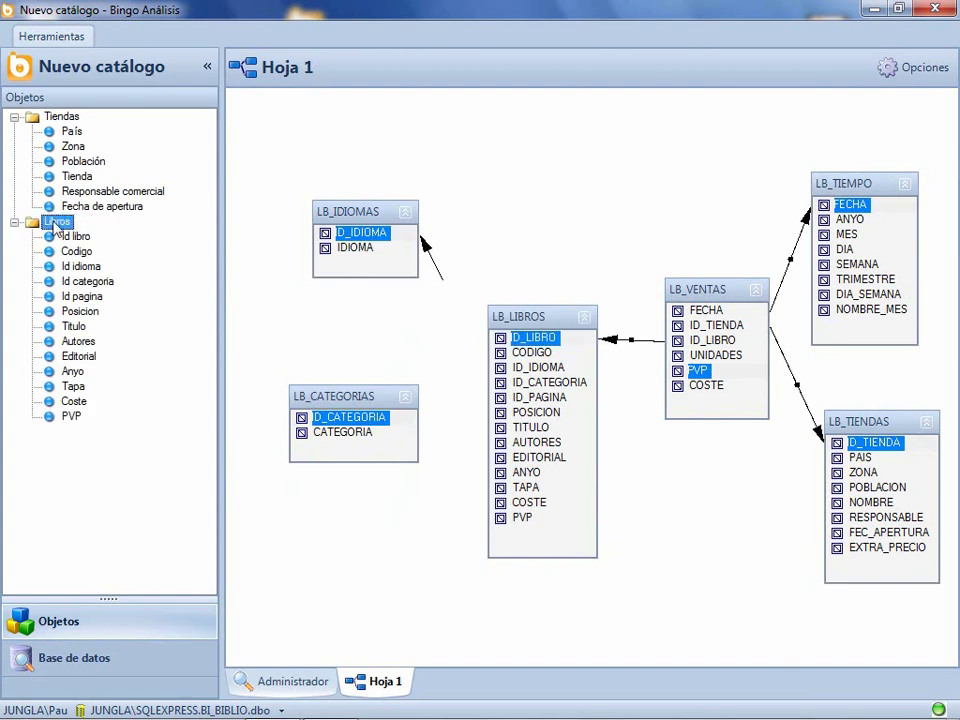
Delete the Id libro dimension from the Libros folder and rename Codigo as Código del libro.
right_click(70, 238)
left_click(118, 352)
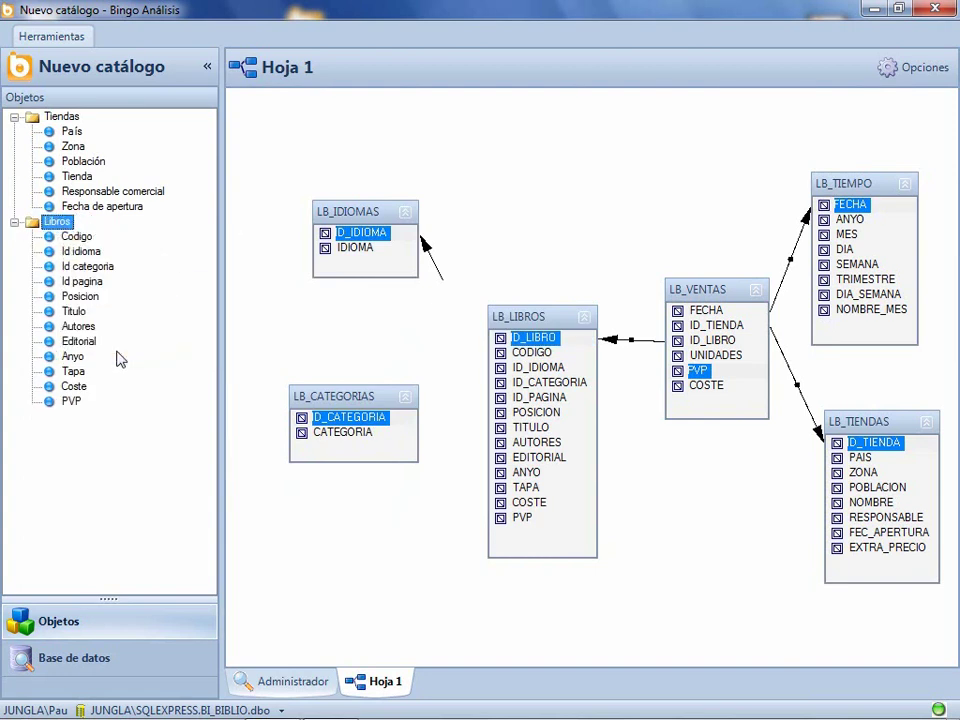
key("Down")
key("F2")
type("Código del libro")
key("Return")
Delete the Id idioma, Id categoria, Id pagina and Posicion dimensions from the Libros folder.
right_click(72, 256)
left_click(125, 366)
right_click(114, 264)
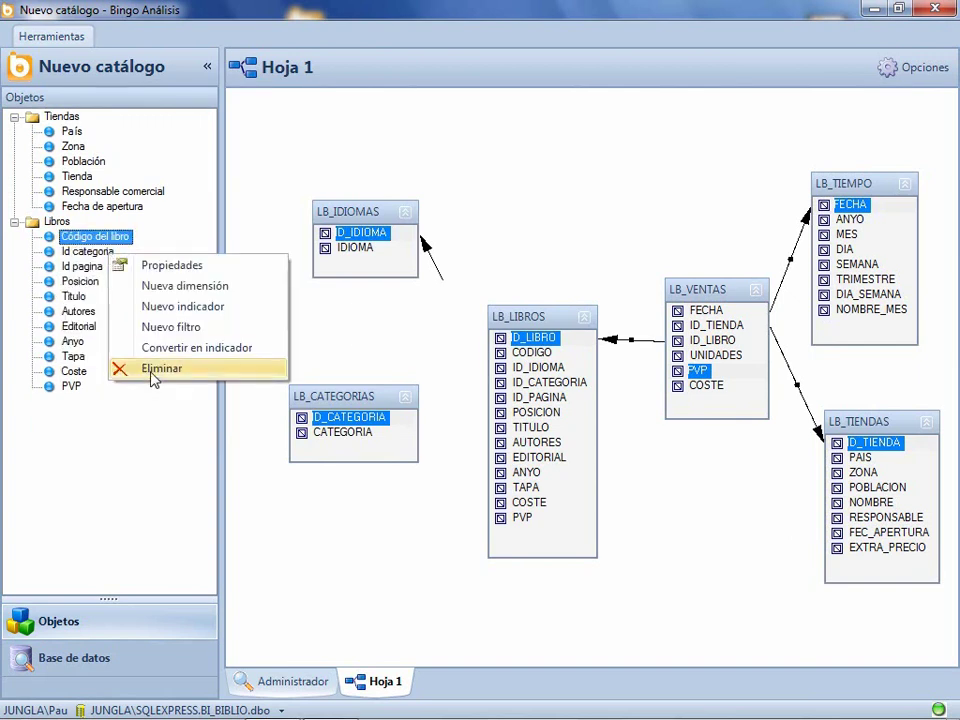
left_click(152, 372)
right_click(98, 252)
left_click(146, 372)
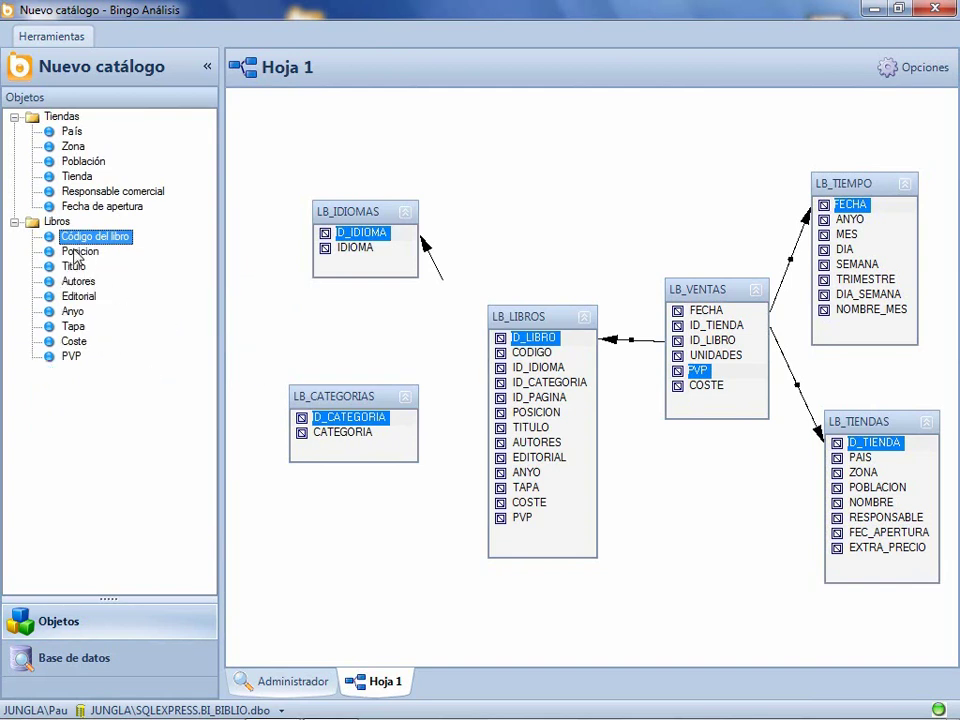
right_click(76, 255)
left_click(137, 368)
In the Libros folder, rename the Titulo dimension as Título and Anyo as Año publicación.
left_click(76, 253)
left_click(76, 253)
type("Título")
key("Return")
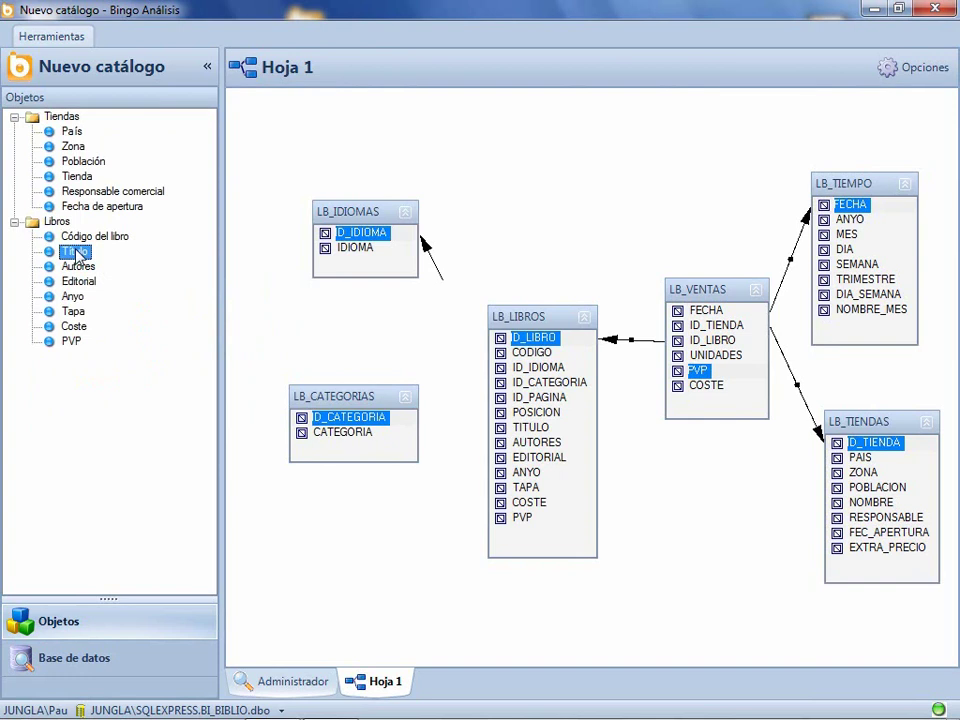
left_click(75, 297)
left_click(75, 298)
type("Año publicación")
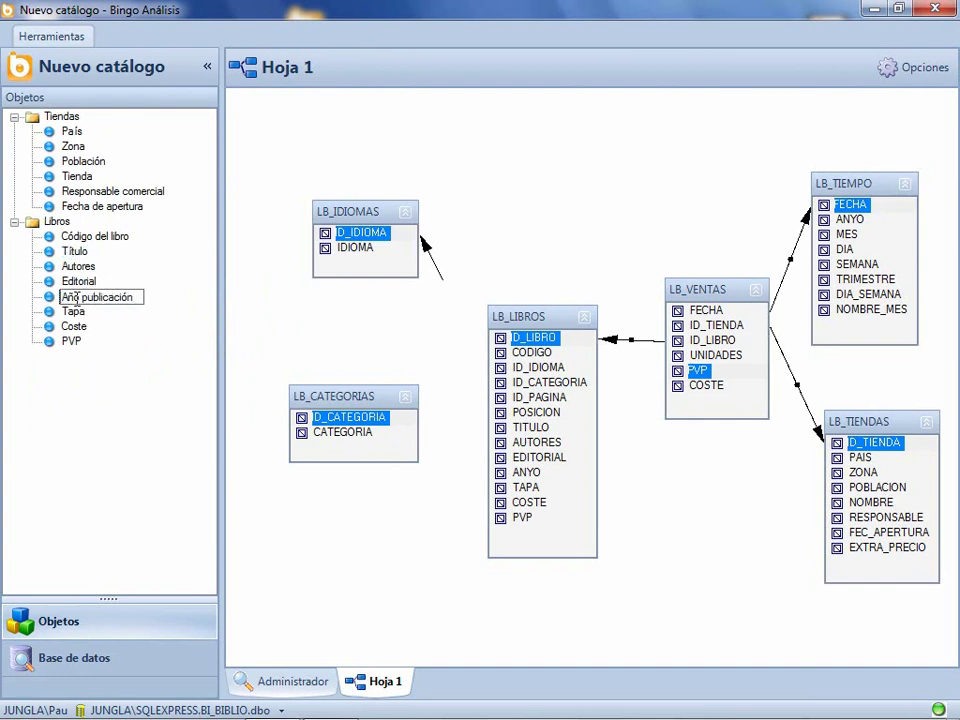
key("Return")
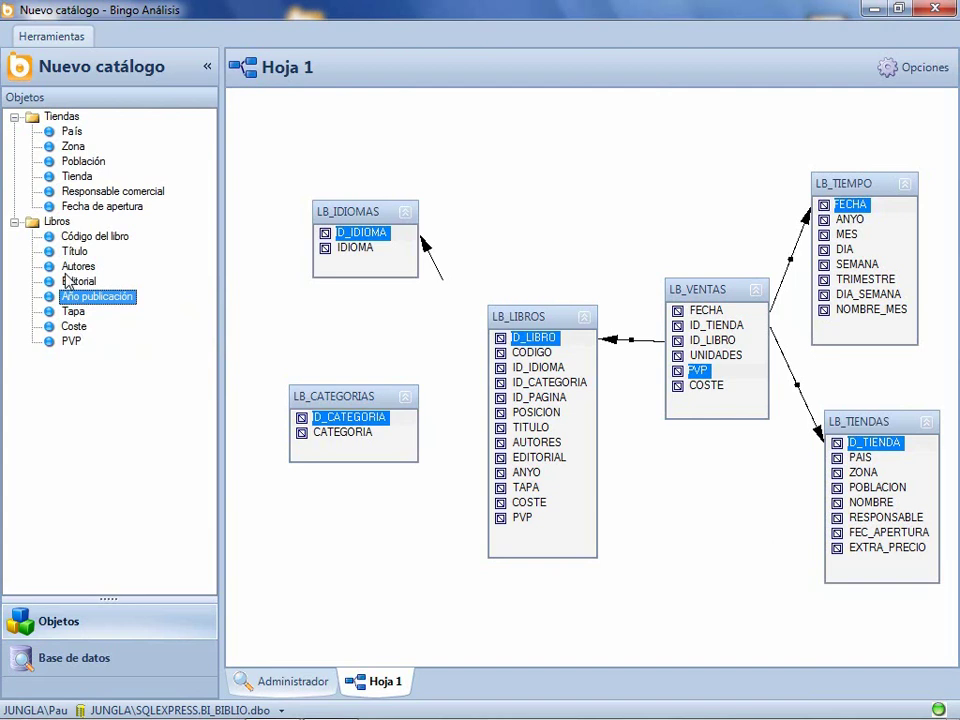
Delete the Tapa, Coste and PVP dimensions from the Libros folder.
right_click(77, 312)
left_click(130, 428)
right_click(77, 318)
left_click(128, 428)
right_click(75, 312)
left_click(128, 426)
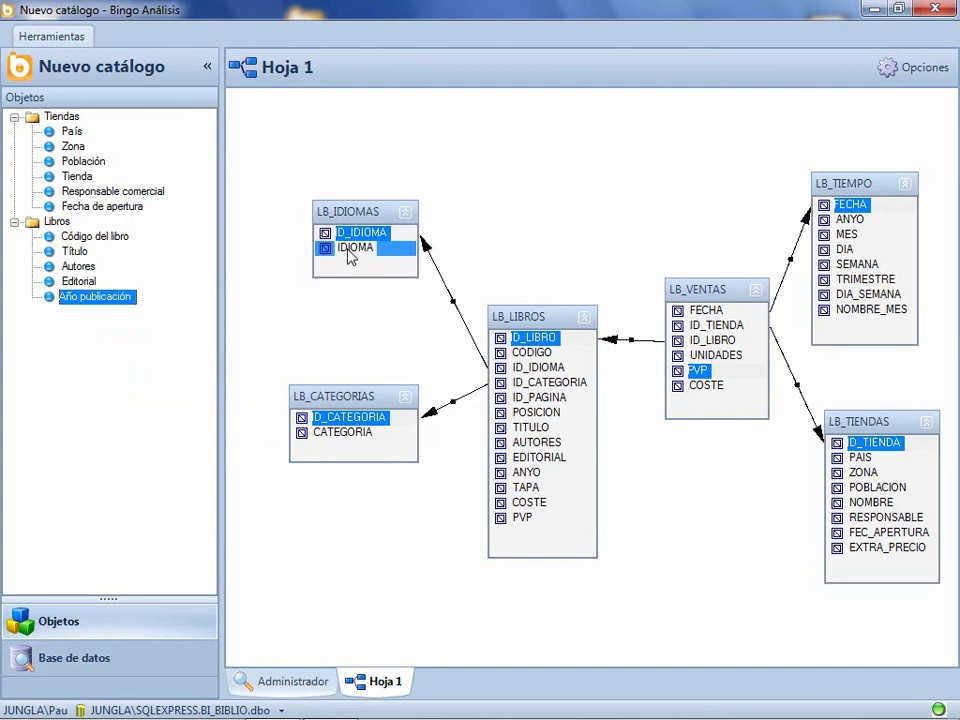
Add the IDIOMA field of the LB_IDIOMAS table as a dimension in the Libros folder.
left_click_drag(287, 250, 58, 222)
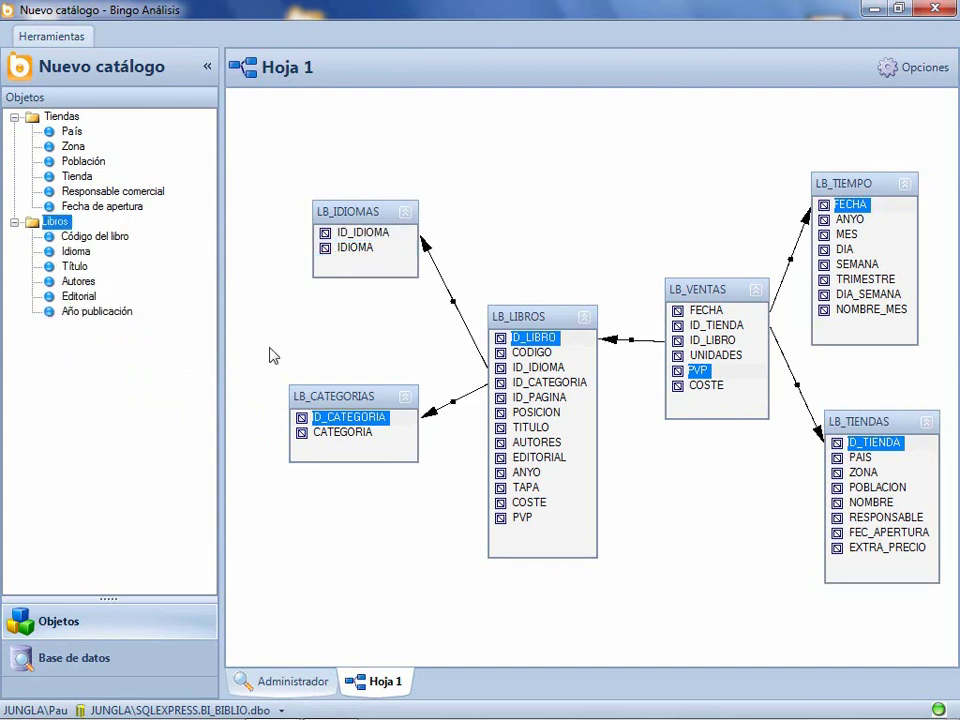
Add the CATEGORIA field of LB_CATEGORIAS to the Libros folder as Categoría, placing Idioma just before it.
left_click_drag(345, 436, 79, 317)
left_click_drag(71, 251, 76, 327)
left_click(77, 328)
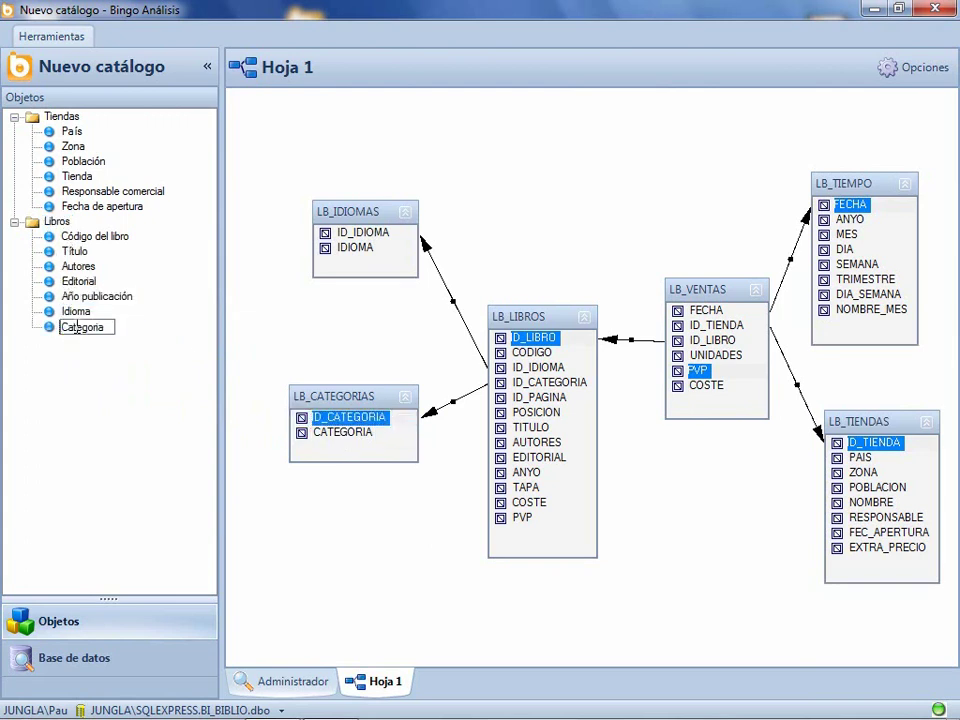
key("Return")
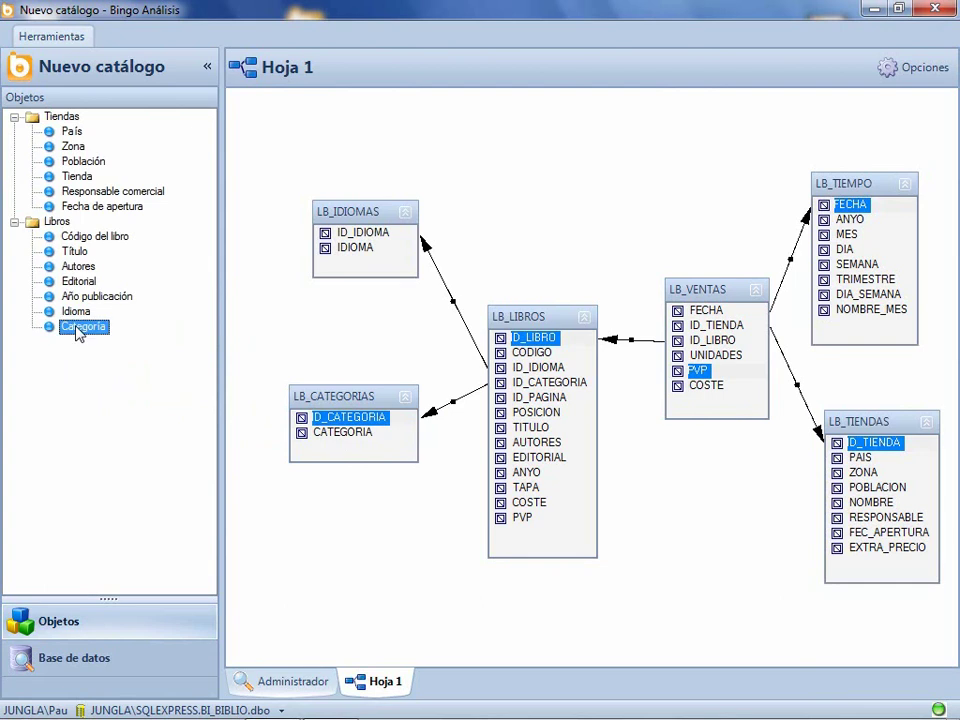
Add the LB_TIEMPO table as a folder of dimensions and rename the folder as Tiempo.
left_click(14, 116)
left_click(14, 131)
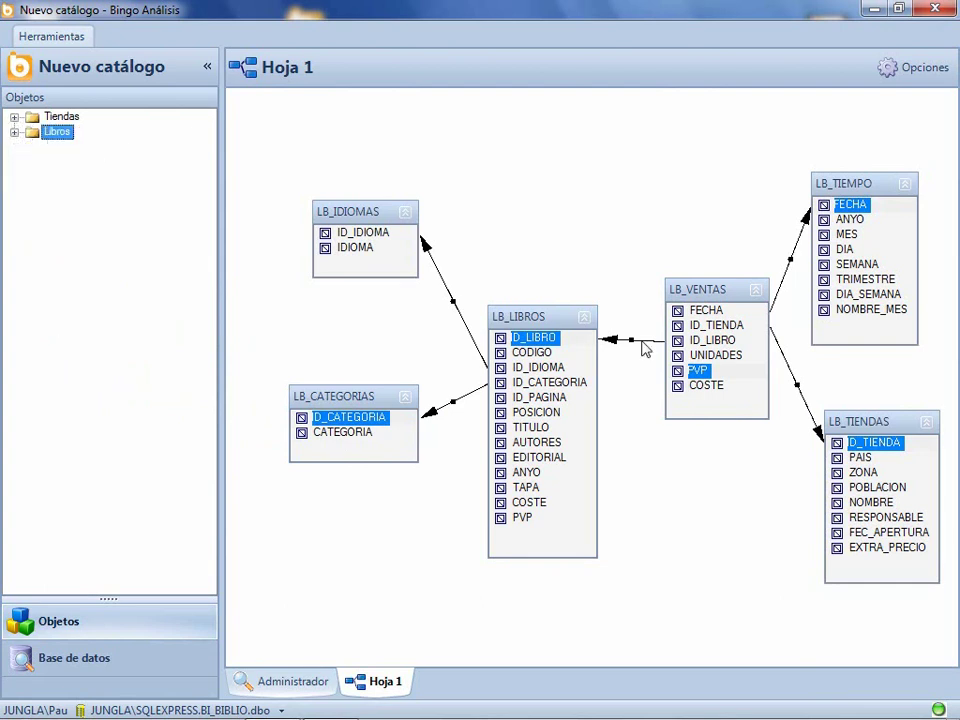
left_click_drag(833, 195, 75, 188)
left_click(66, 150)
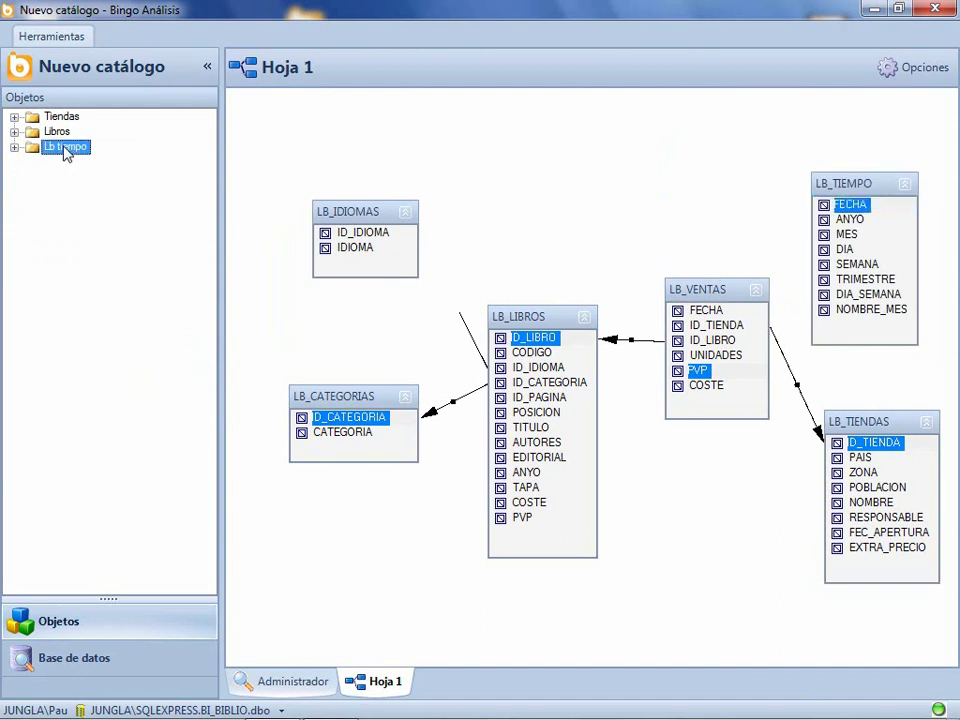
left_click(14, 147)
left_click(46, 149)
type("Tiempo")
key("Return")
In the Tiempo folder, rename the Anyo dimension as Año and MES as Número de mes.
key("Down")
key("Down")
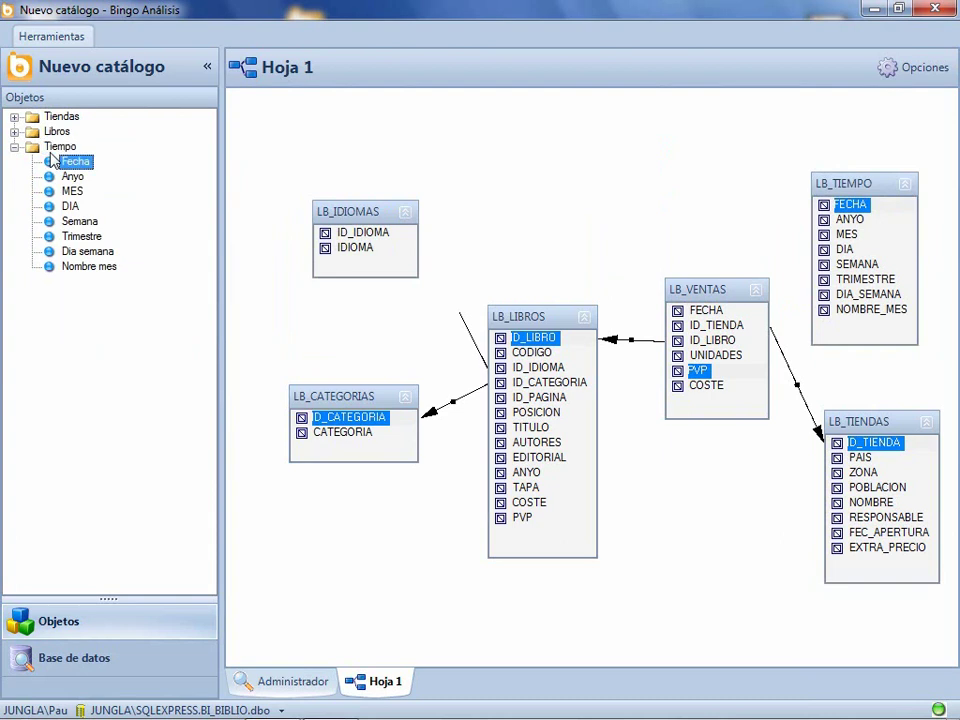
key("F2")
type("Año")
key("Return")
key("Down")
key("F2")
type("Múmero de mes")
key("Return")
Rename the DIA dimension of the Tiempo folder as Día.
key("Down")
key("F2")
type("Día")
key("Return")
Rename the Dia semana dimension of the Tiempo folder as Día de la semana.
key("Down")
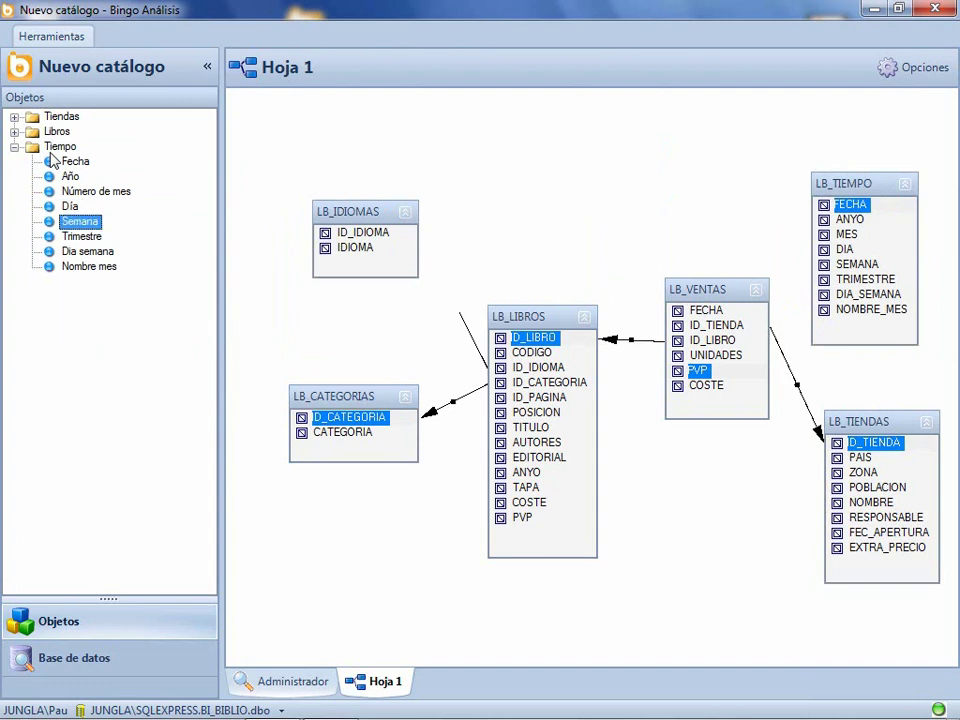
key("Down")
key("Down")
key("F2")
key("Delete")
type("í de a")
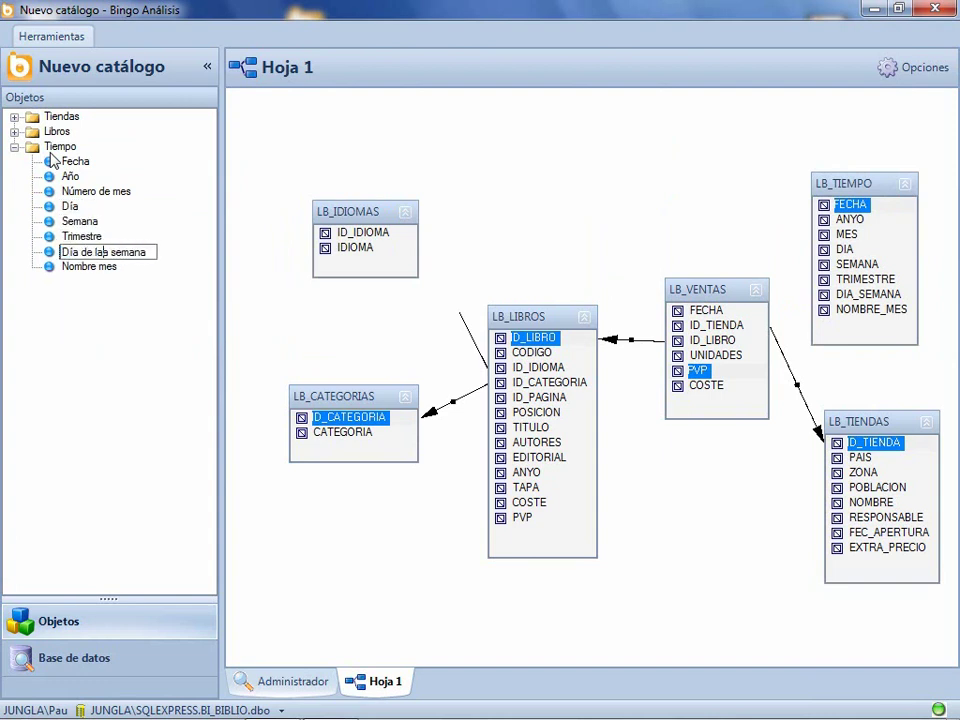
key("Return")
key("F2")
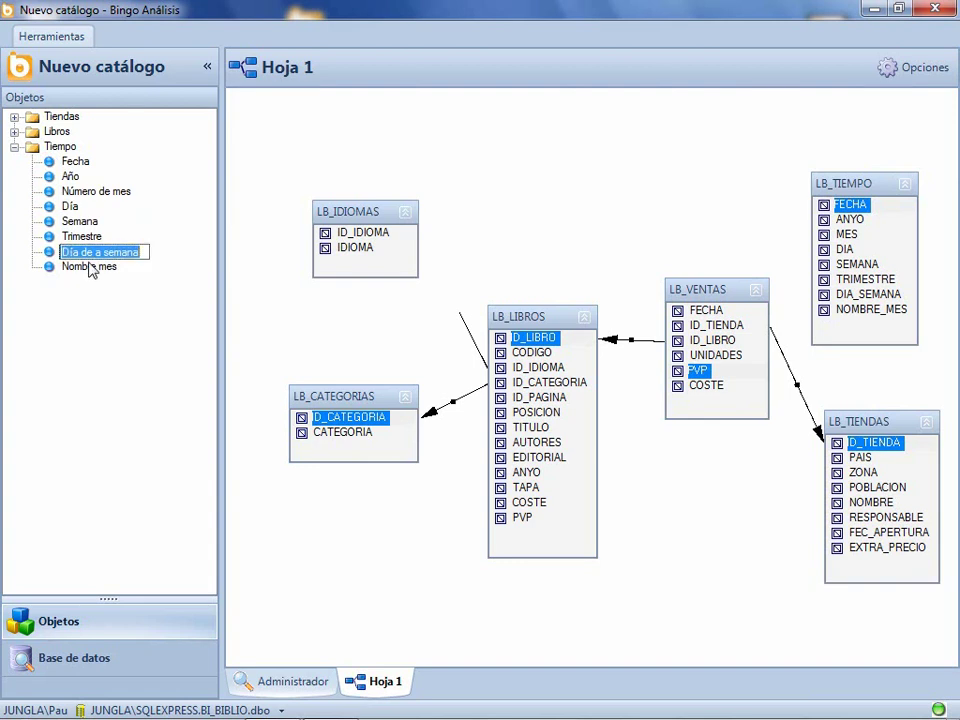
key("Left")
type("l")
key("Return")
Rename the Nombre mes dimension of the Tiempo folder as Mes.
left_click(90, 267)
key("F2")
type("Mes")
key("Return")
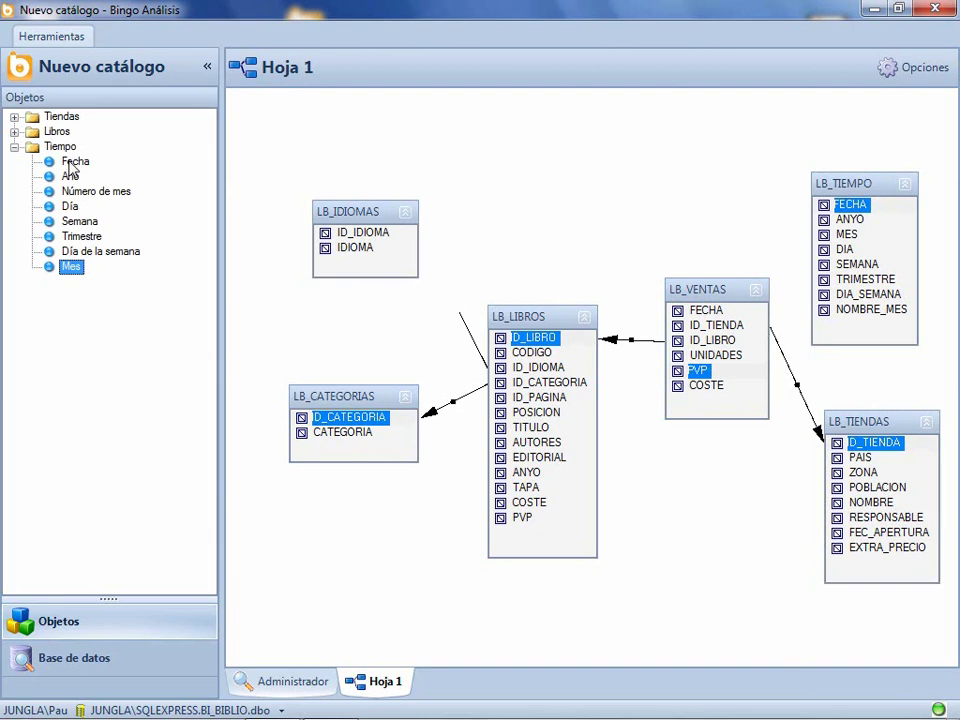
Reorder the Tiempo dimensions as Año, Trimestre, Mes, Semana, Fecha, Día, Día de la semana, nesting Número de mes under Mes.
mouse_move(72, 166)
left_mouse_down()
mouse_move(77, 236)
mouse_move(76, 172)
left_mouse_up()
left_click_drag(67, 266, 74, 196)
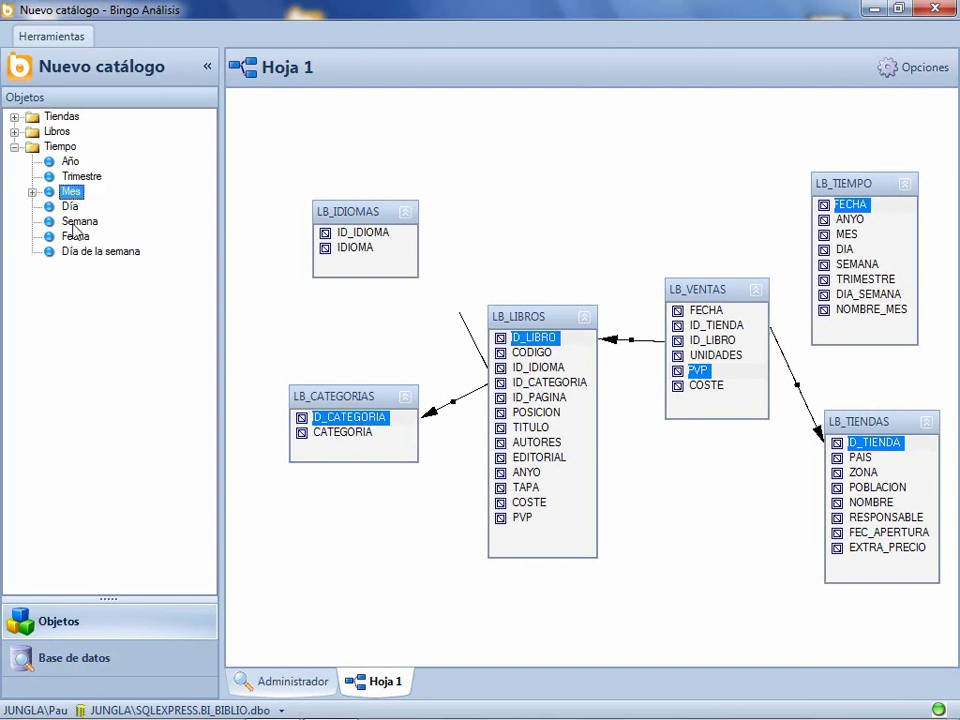
left_click_drag(68, 207, 77, 244)
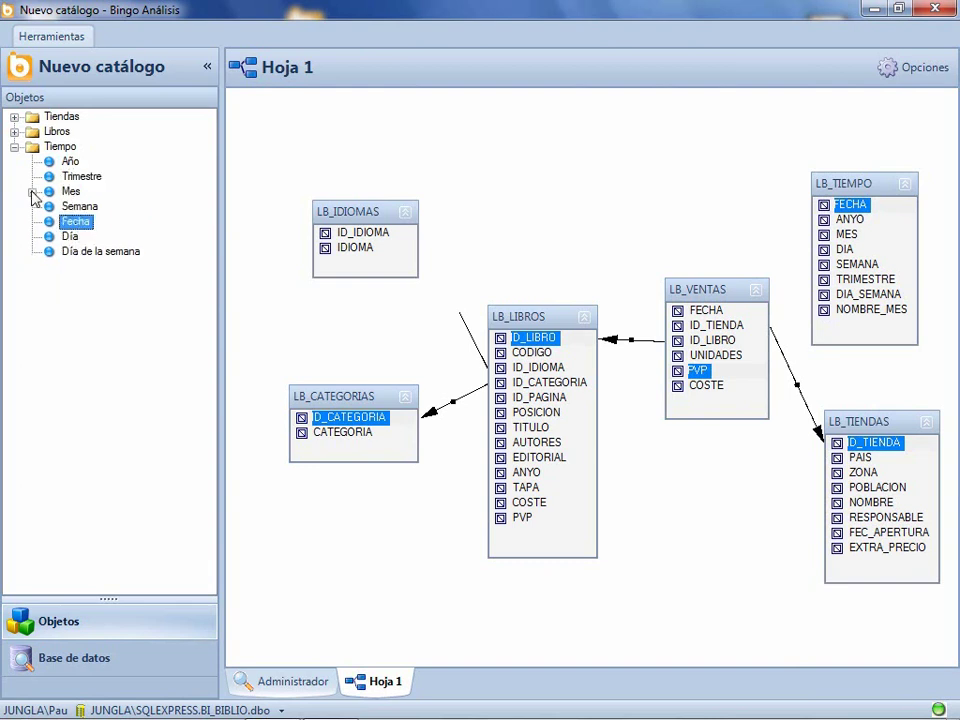
In the Mes dimension's properties, disable the automatic Order By and change its expression to LB_TIEMPO.MES.
left_click(32, 191)
right_click(75, 197)
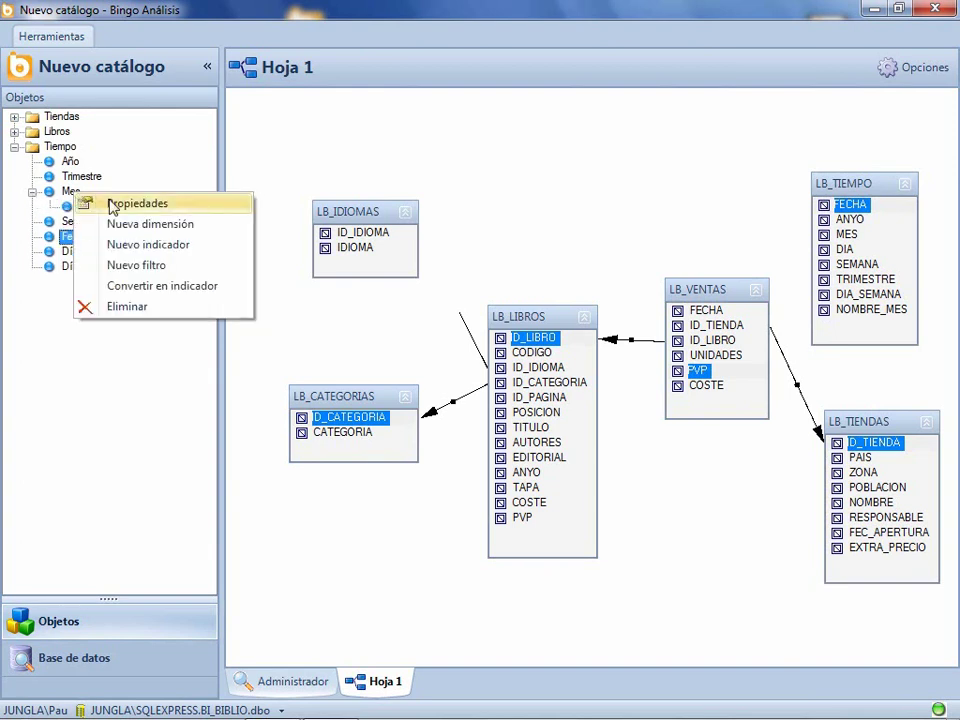
left_click(105, 206)
left_click(531, 561)
left_click(612, 563)
key("shift+Right")
key("shift+Right")
key("shift+Right")
key("shift+Right")
key("shift+Right")
key("shift+Right")
key("shift+Right")
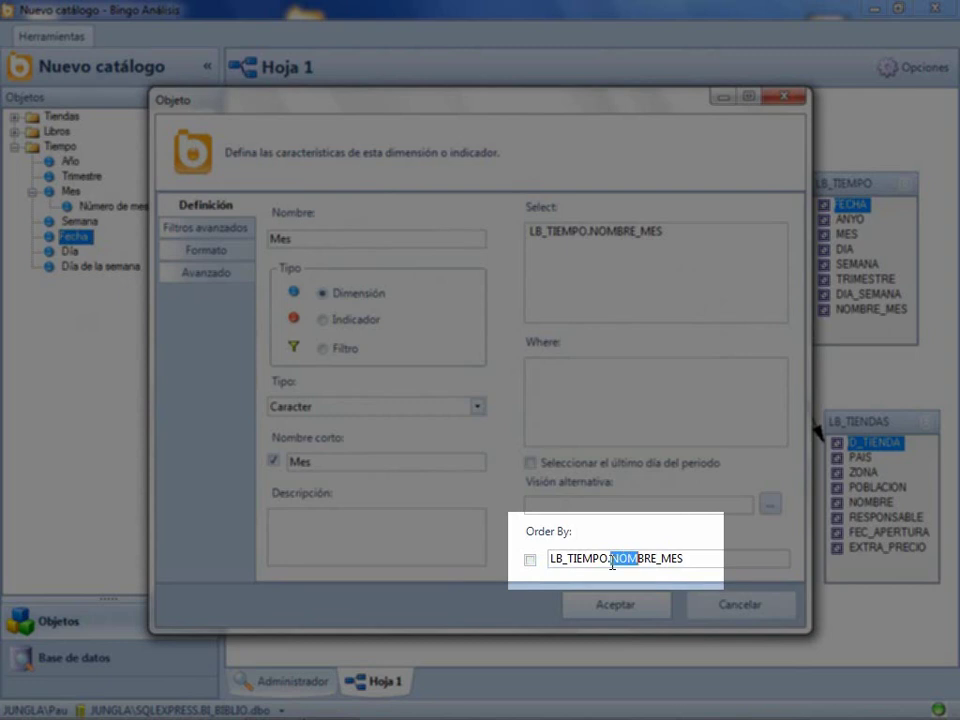
key("Delete")
left_click(607, 613)
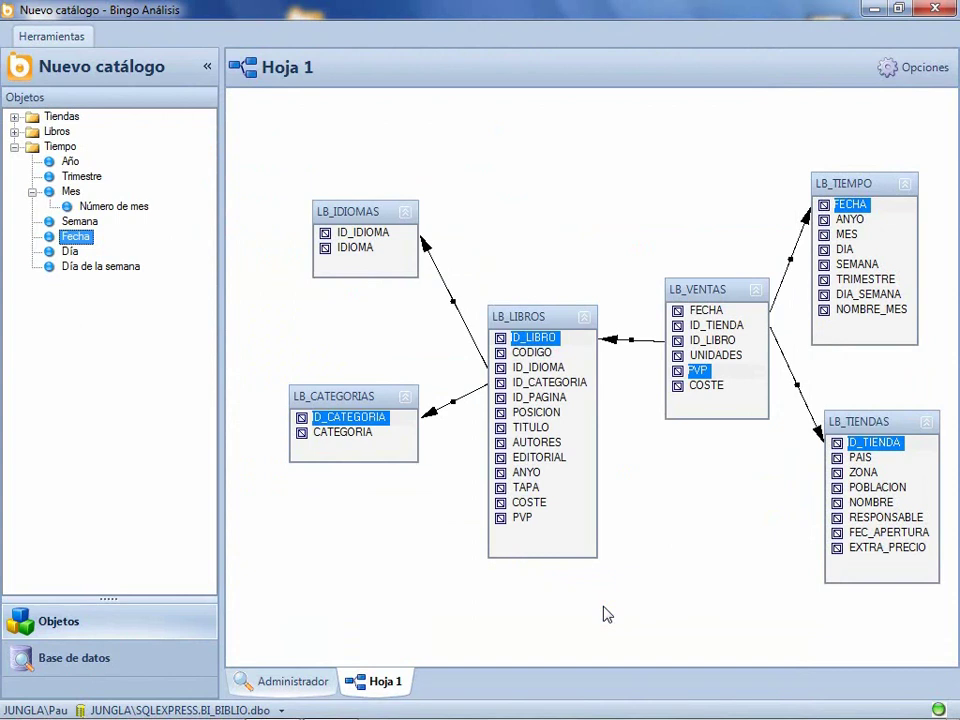
Add the LB_VENTAS table as a folder and delete its dimensions for FECHA, ID_TIENDA and ID_LIBRO.
left_click_drag(692, 289, 58, 280)
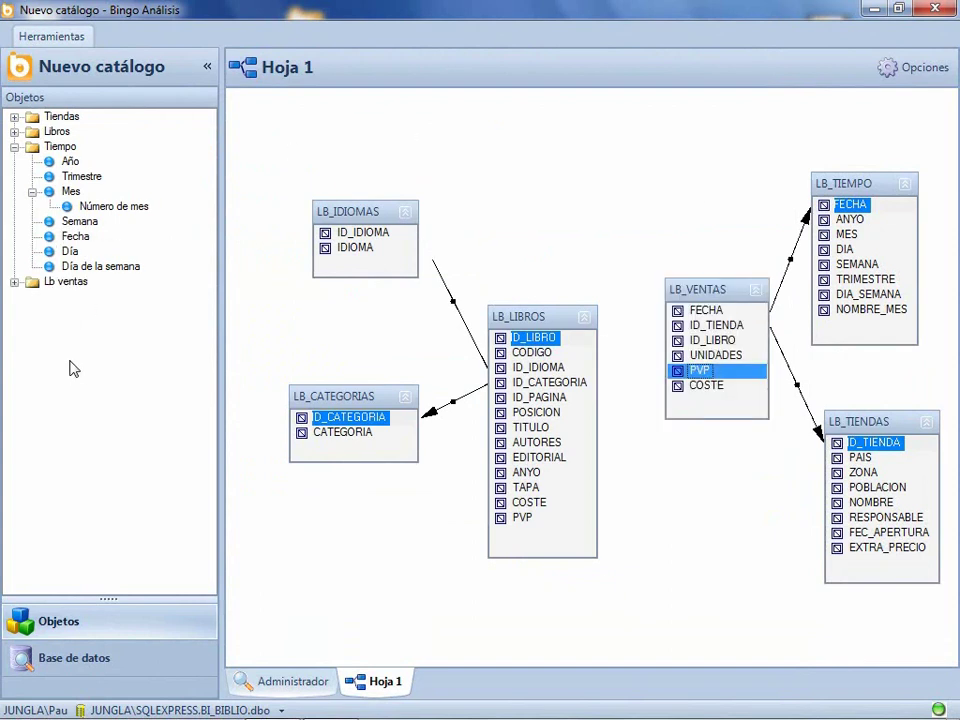
left_click(15, 281)
right_click(68, 305)
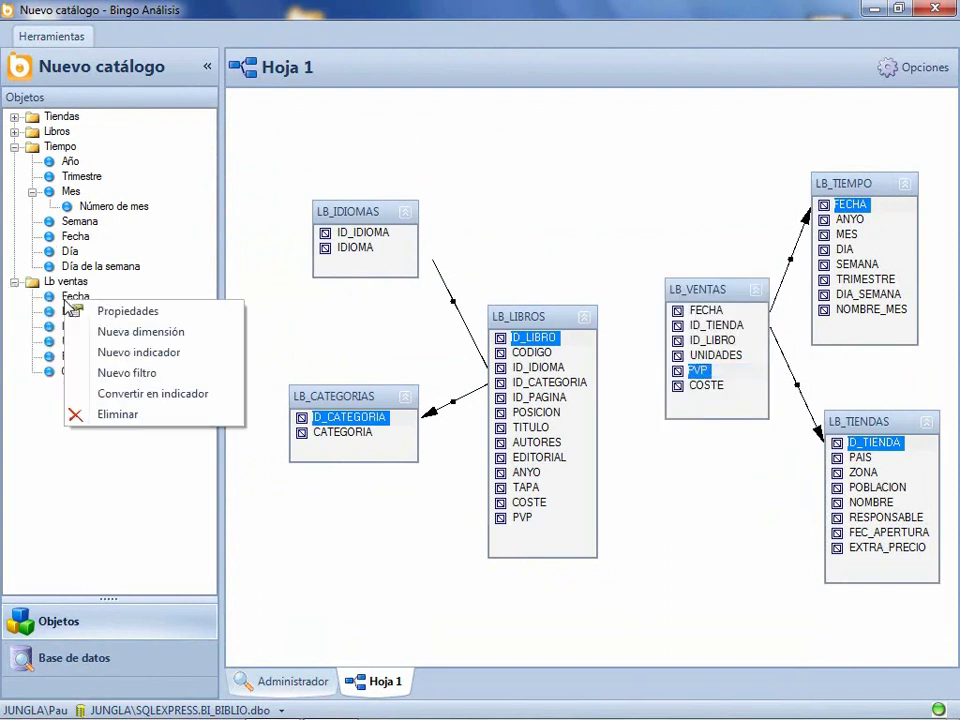
left_click(117, 428)
right_click(88, 297)
left_click(135, 415)
right_click(80, 298)
left_click(133, 412)
Rename the Lb ventas folder as Ventas.
left_click(60, 283)
type("Ventas")
key("Return")
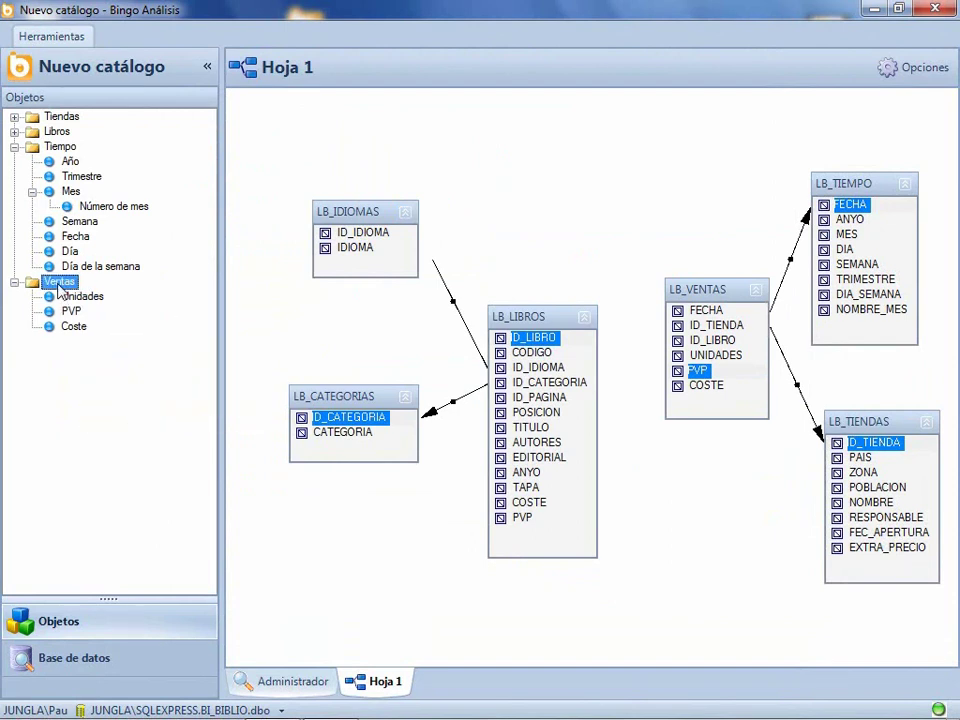
Convert the Unidades dimension of the Ventas folder into an indicator and rename it as Unidades vendidas.
right_click(78, 299)
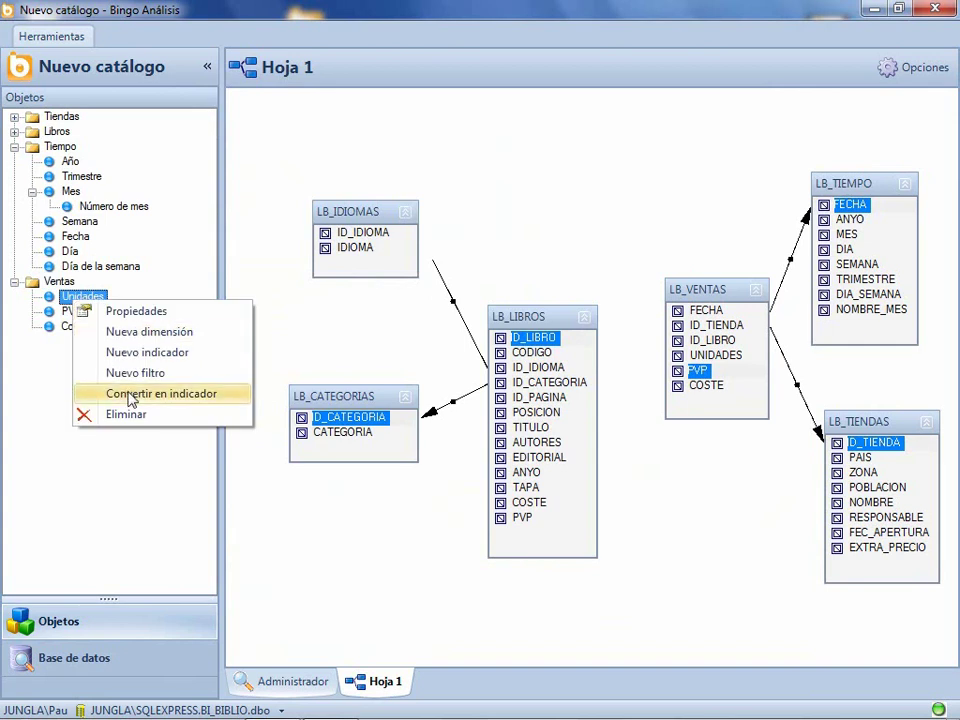
left_click(130, 398)
right_click(80, 297)
left_click(112, 312)
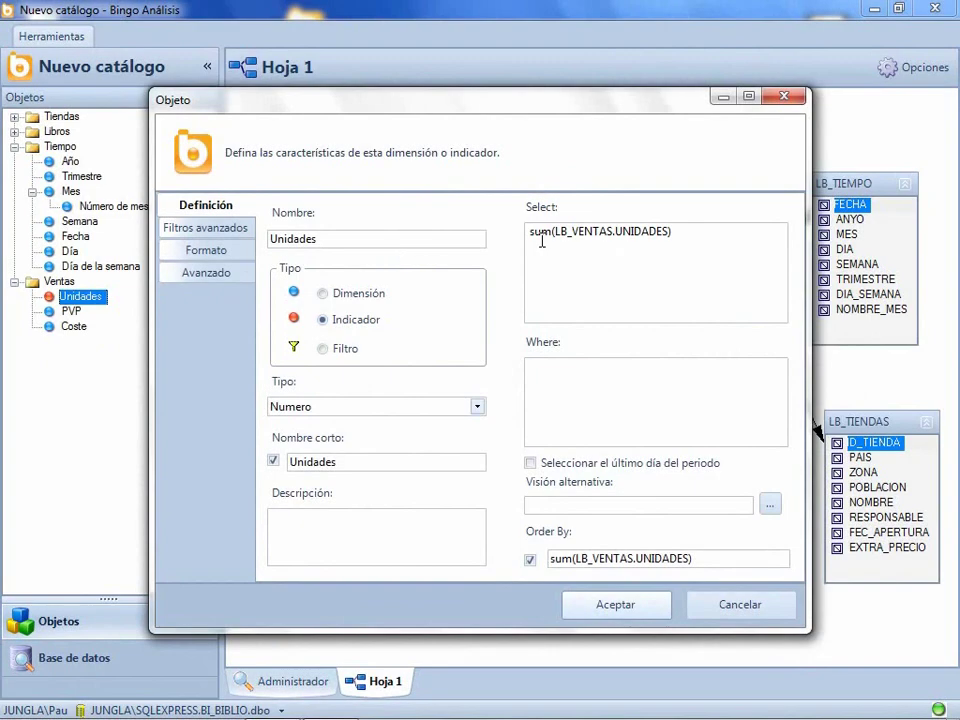
left_click(383, 240)
type("vendidas")
key("Return")
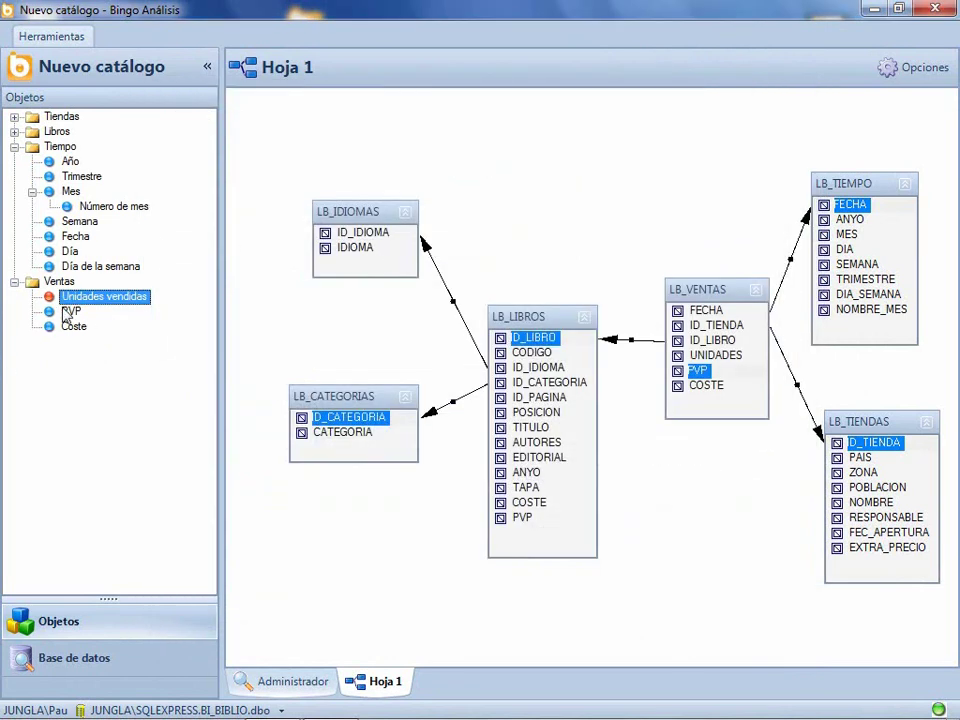
Convert the PVP dimension of the Ventas folder into an indicator and name it Importe.
right_click(64, 308)
left_click(111, 405)
right_click(78, 316)
left_click(100, 326)
type("Importe")
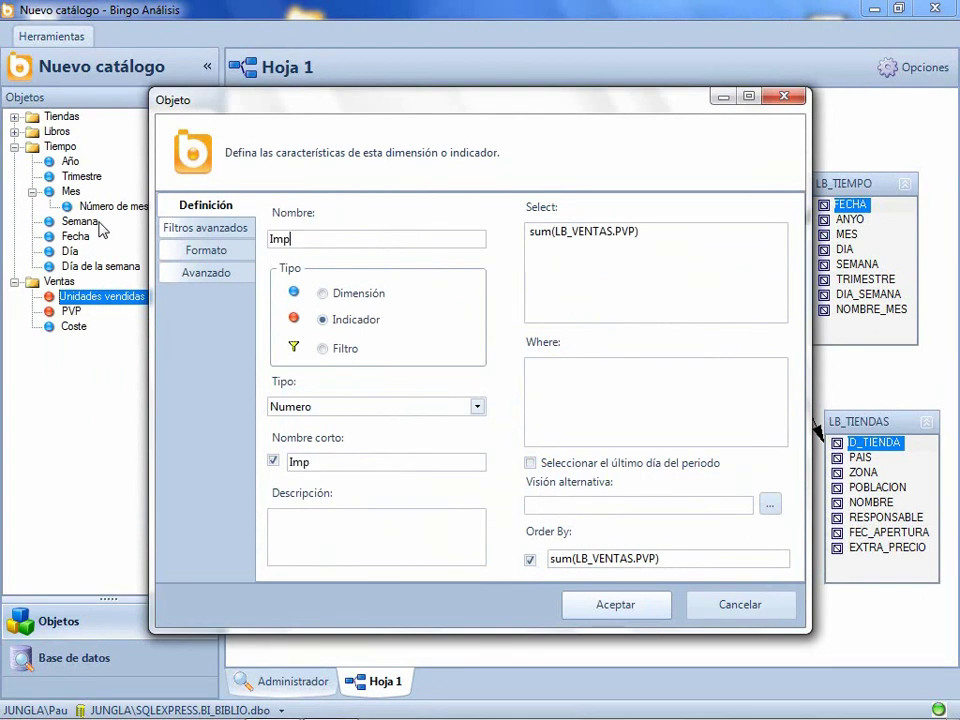
Give the Importe indicator the Moneda format with two decimals (1.234,12 €).
left_click(206, 250)
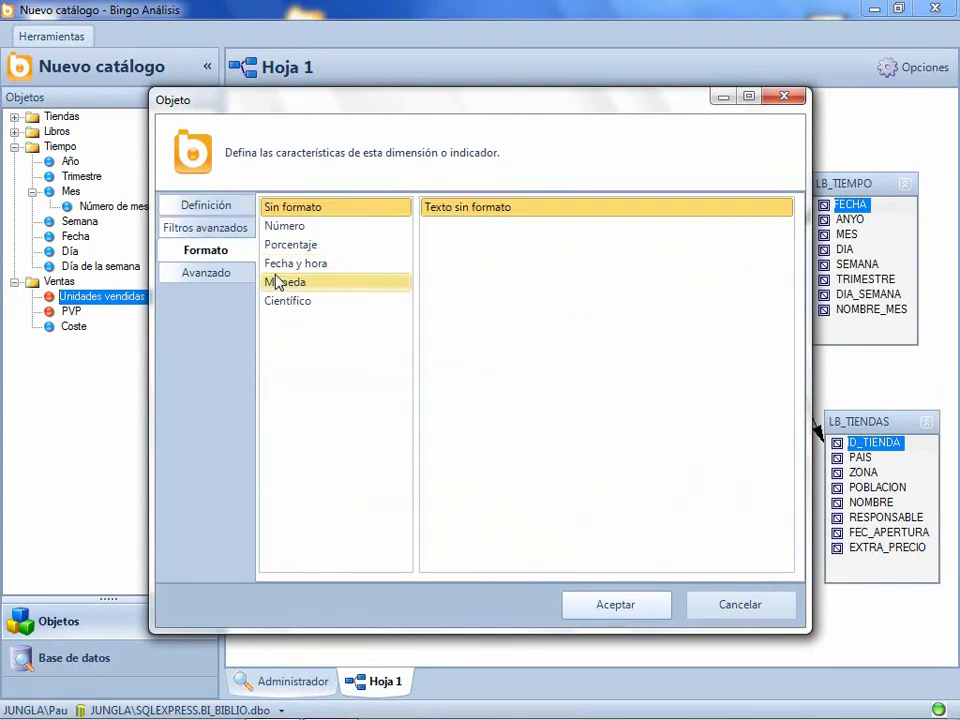
left_click(300, 281)
left_click(431, 246)
left_click(604, 600)
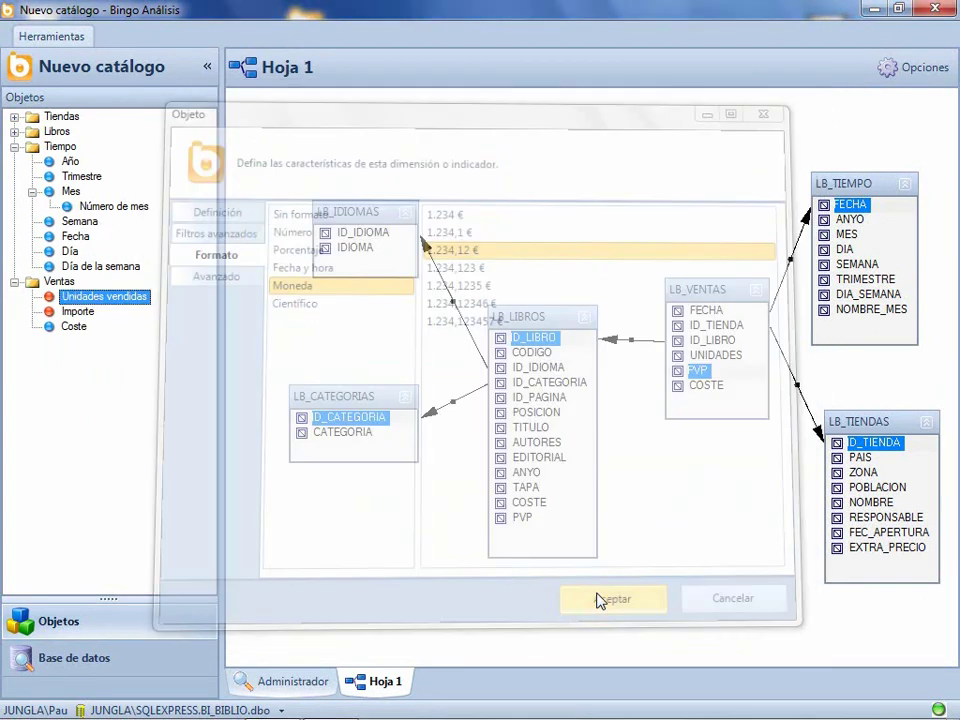
Change the Coste object of the Ventas folder to an indicator that selects the sum of LB_VENTAS.COSTE.
right_click(72, 327)
left_click(120, 336)
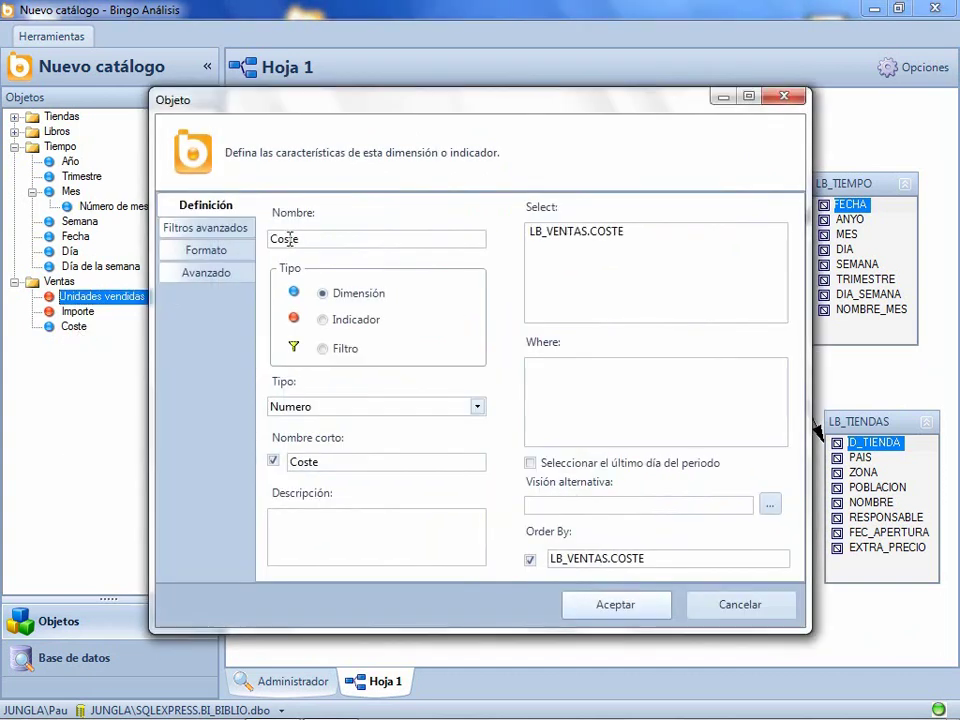
type("Coste")
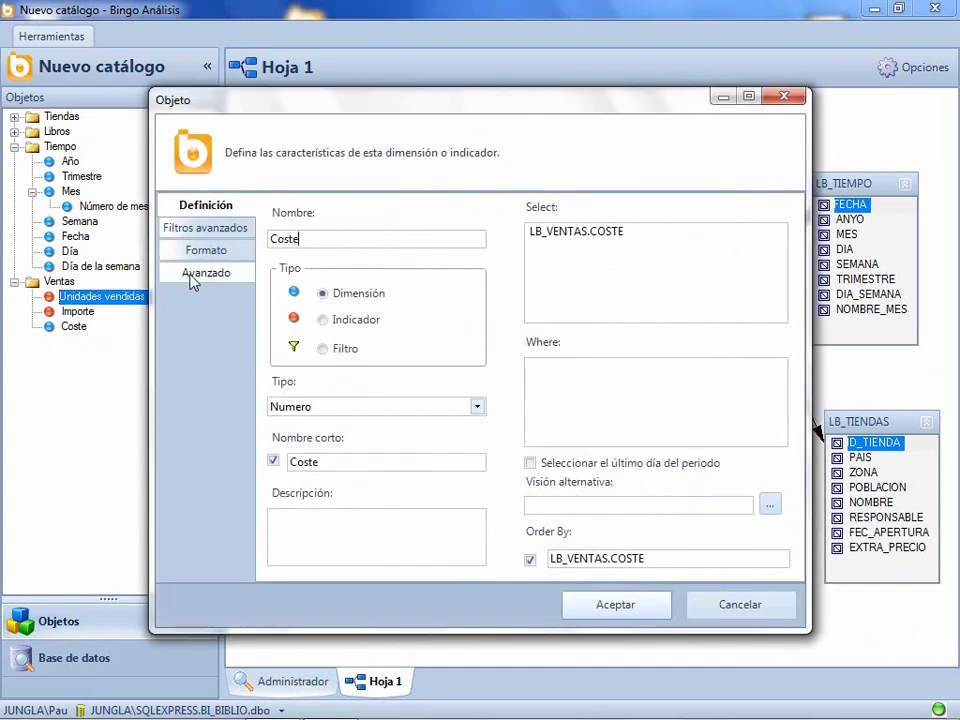
left_click(322, 319)
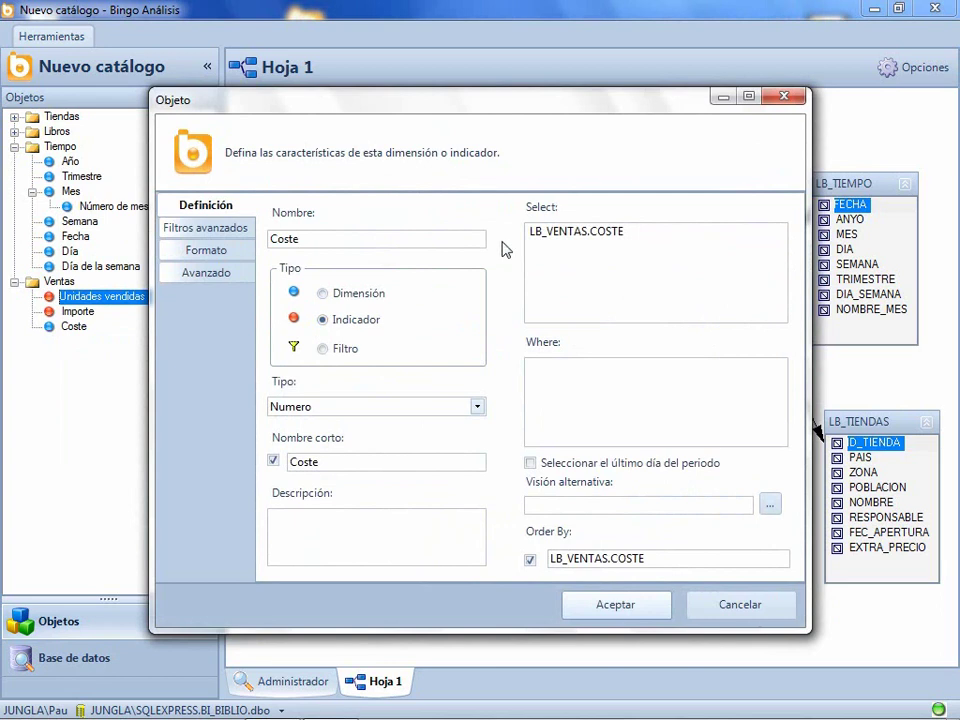
left_click(529, 231)
type("sum(")
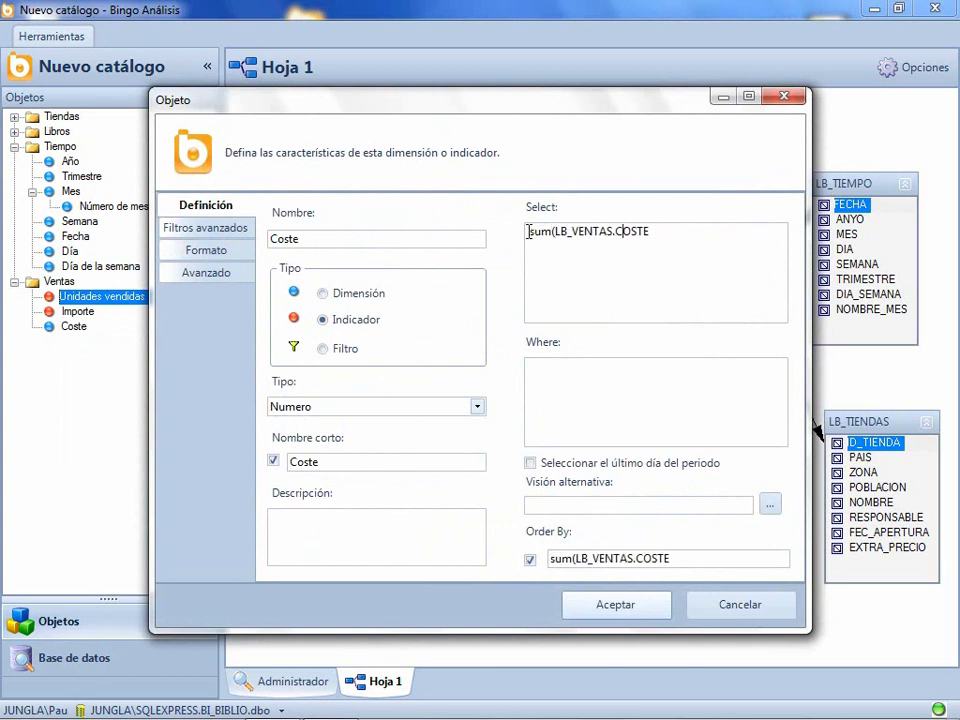
Give the Coste indicator the Moneda format with two decimals and accept its definition.
left_click(212, 252)
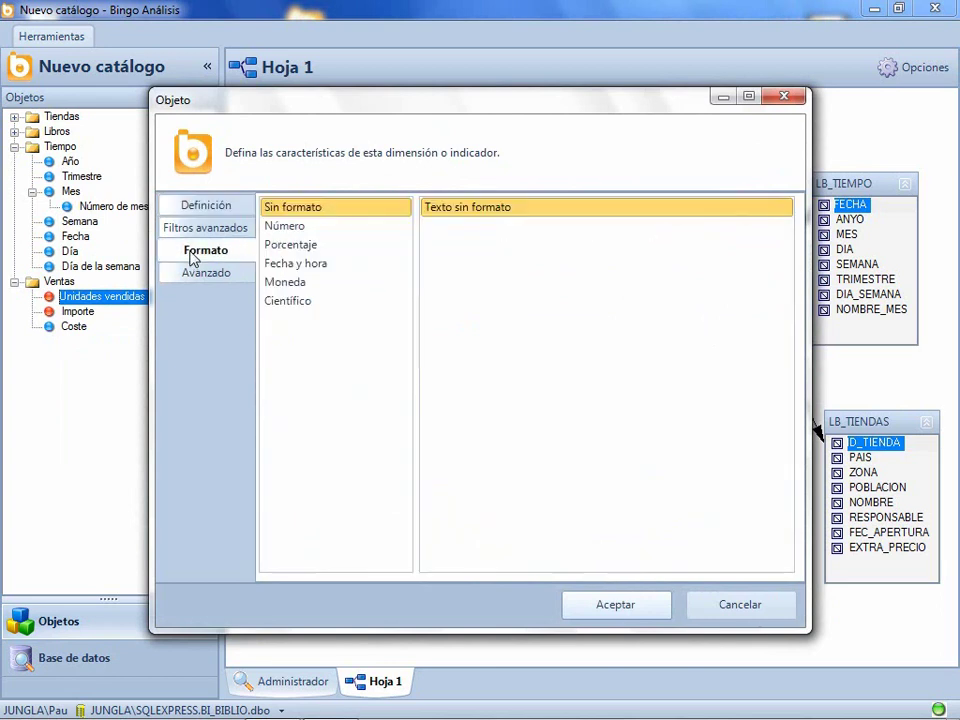
left_click(270, 282)
left_click(424, 244)
left_click(608, 602)
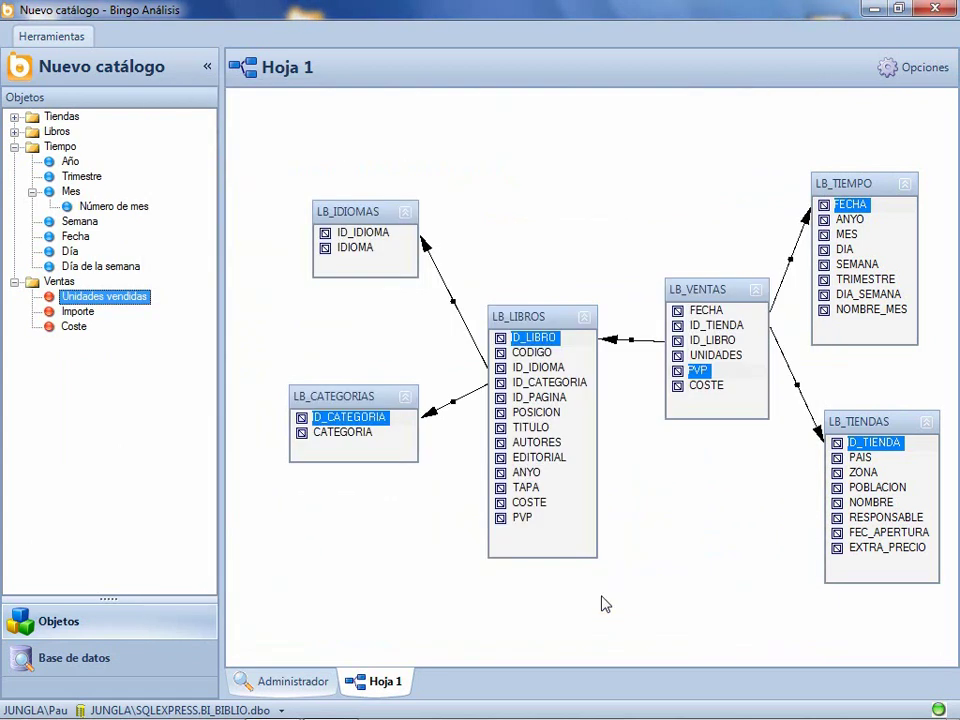
Expand the Tiendas and Libros folders and rename the catalog as La Biblio in its properties.
left_click(14, 116)
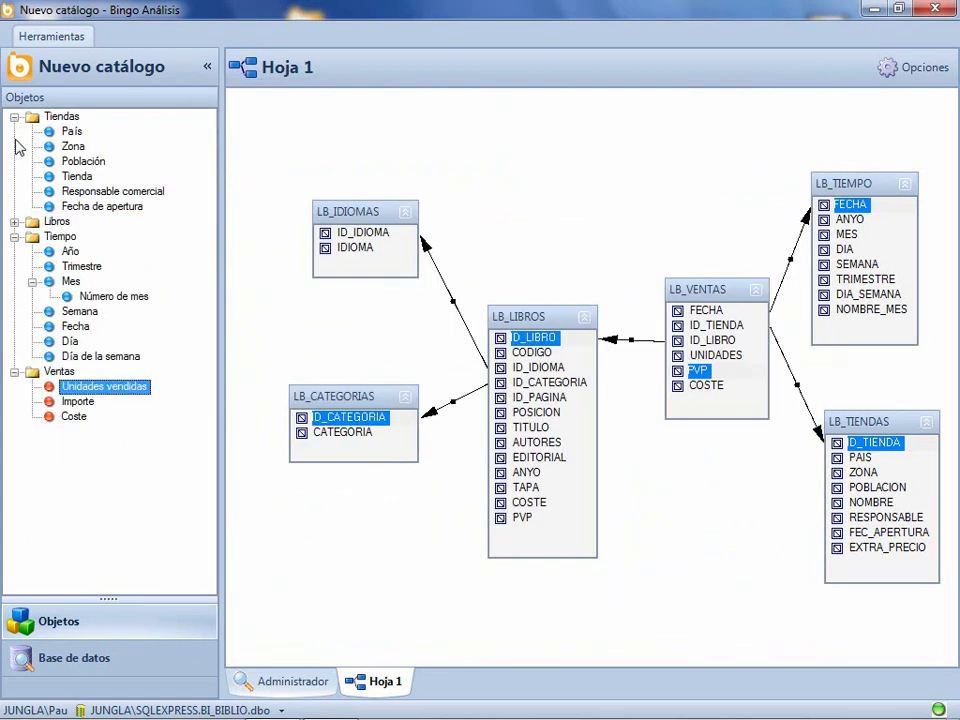
left_click(14, 221)
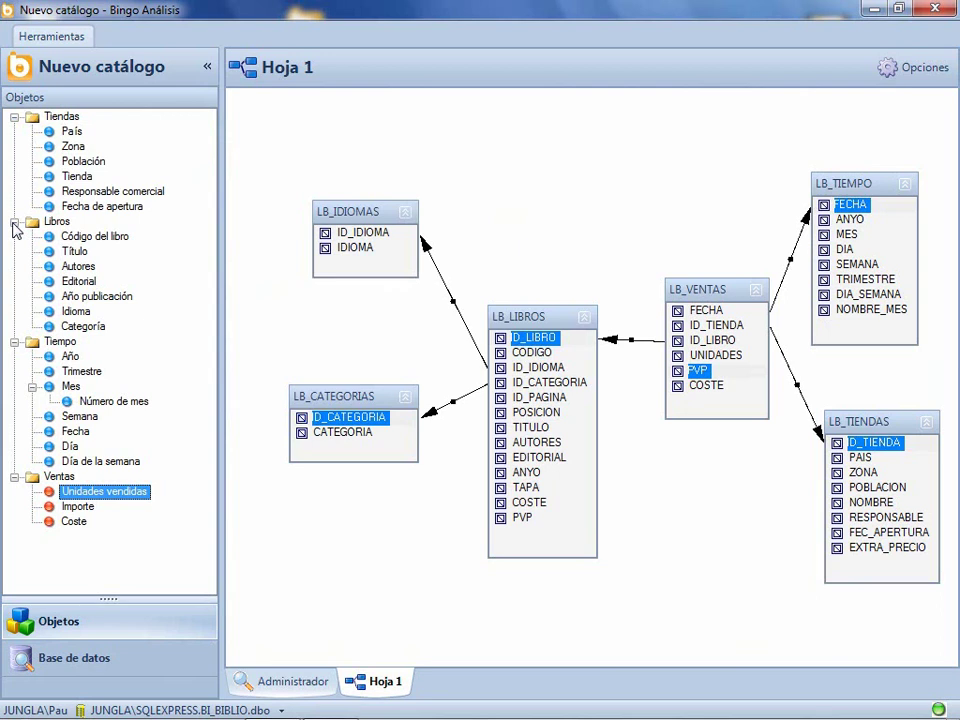
left_click(38, 33)
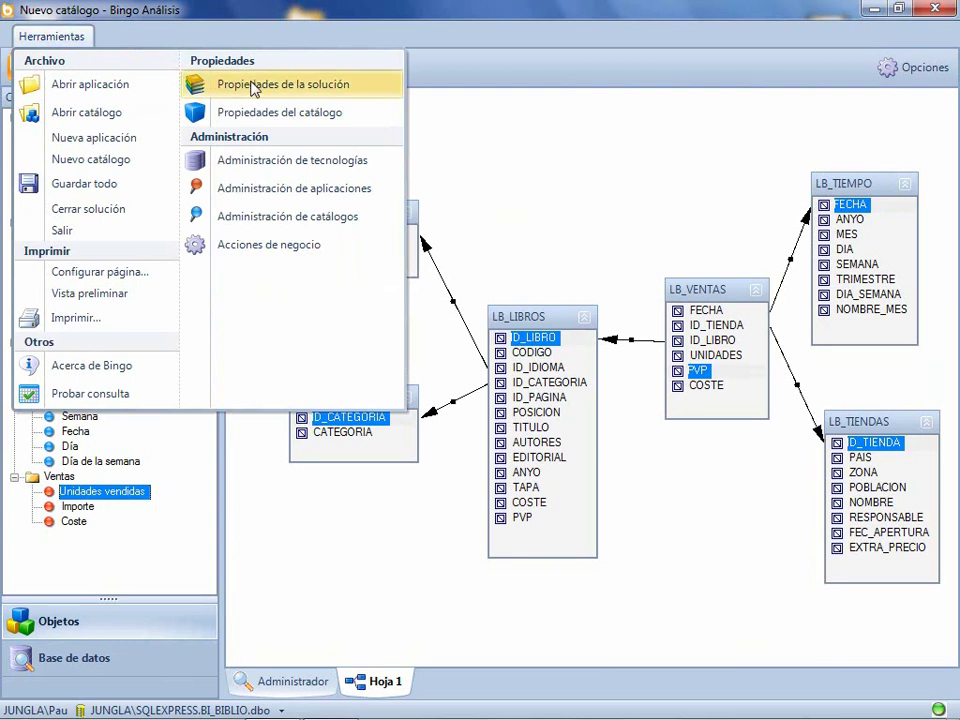
left_click(265, 111)
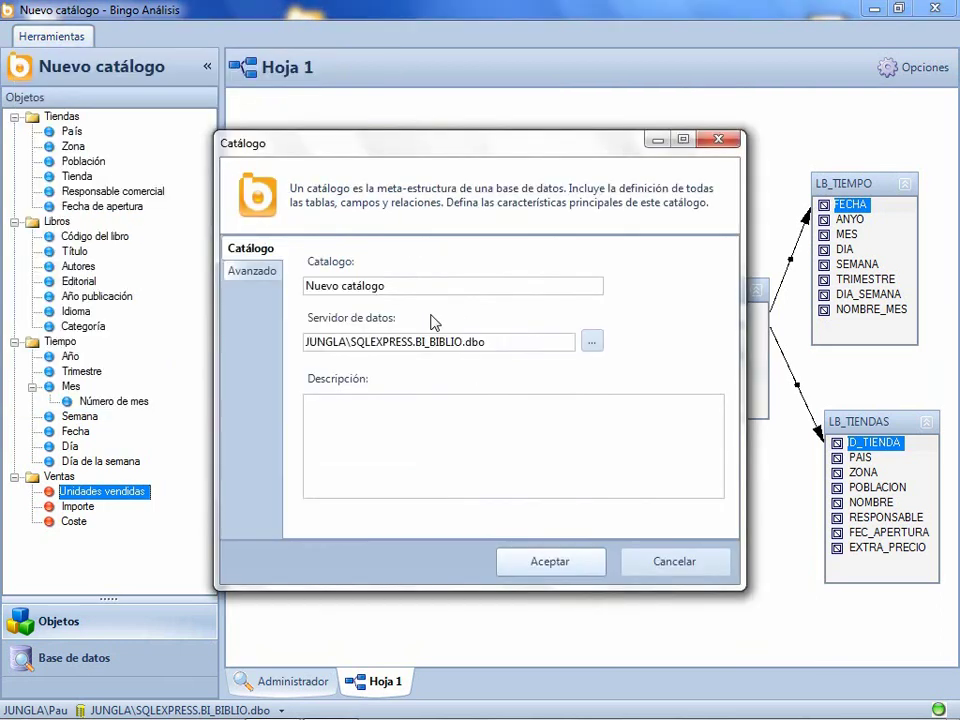
left_click_drag(431, 287, 48, 305)
type("La Biblio")
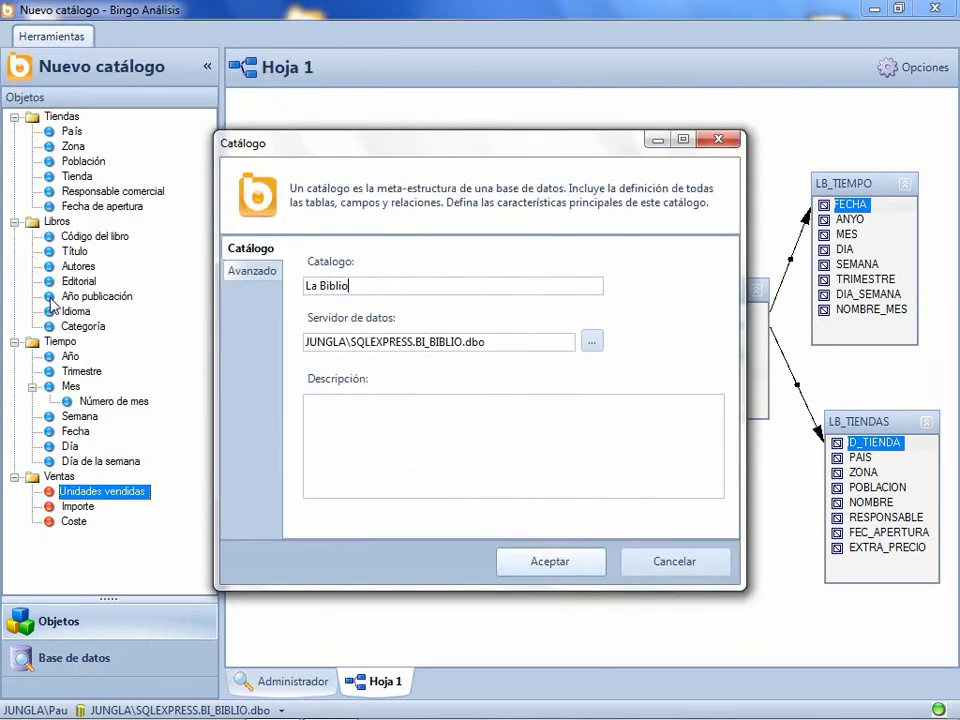
key("Return")
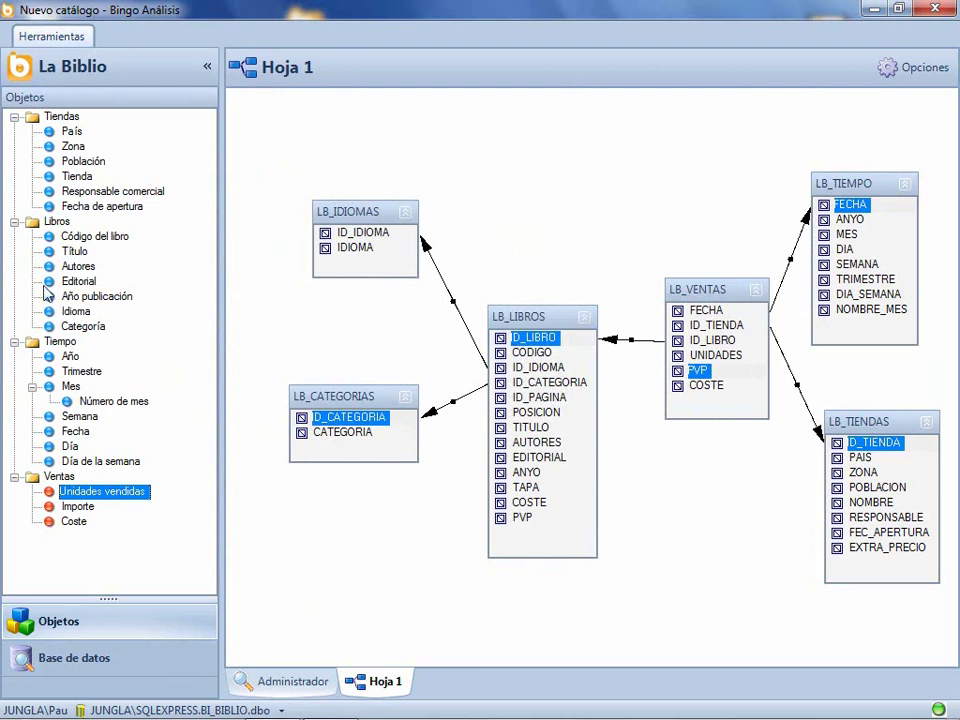
Create a new application named La Biblio that uses the general La Biblio catalog as its data source.
left_click(58, 37)
left_click(82, 138)
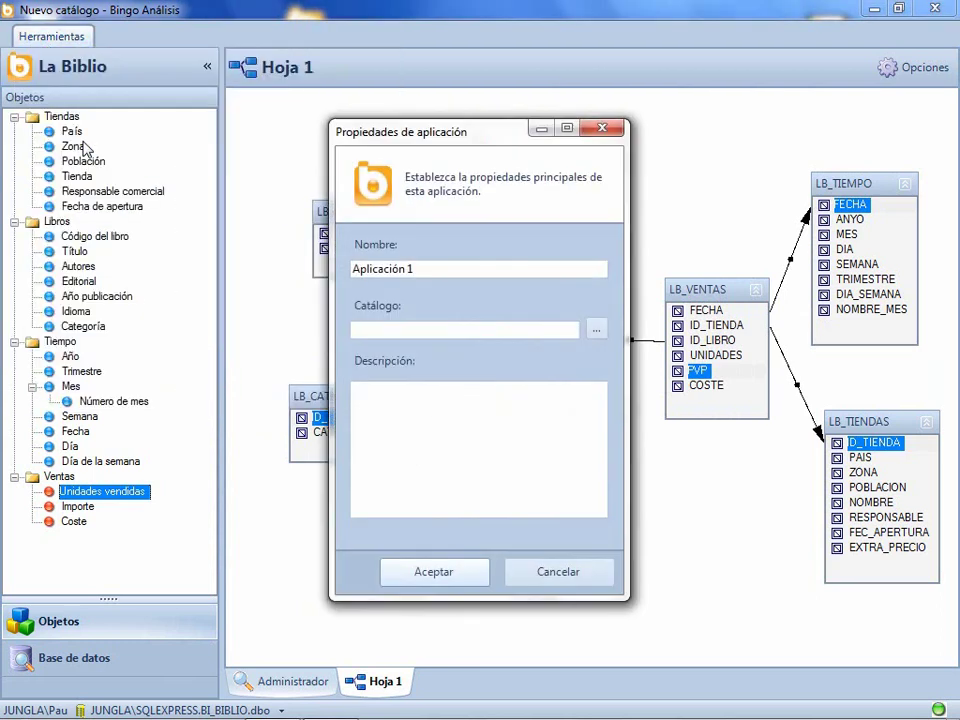
left_click_drag(446, 278, 129, 238)
type("La Biblio")
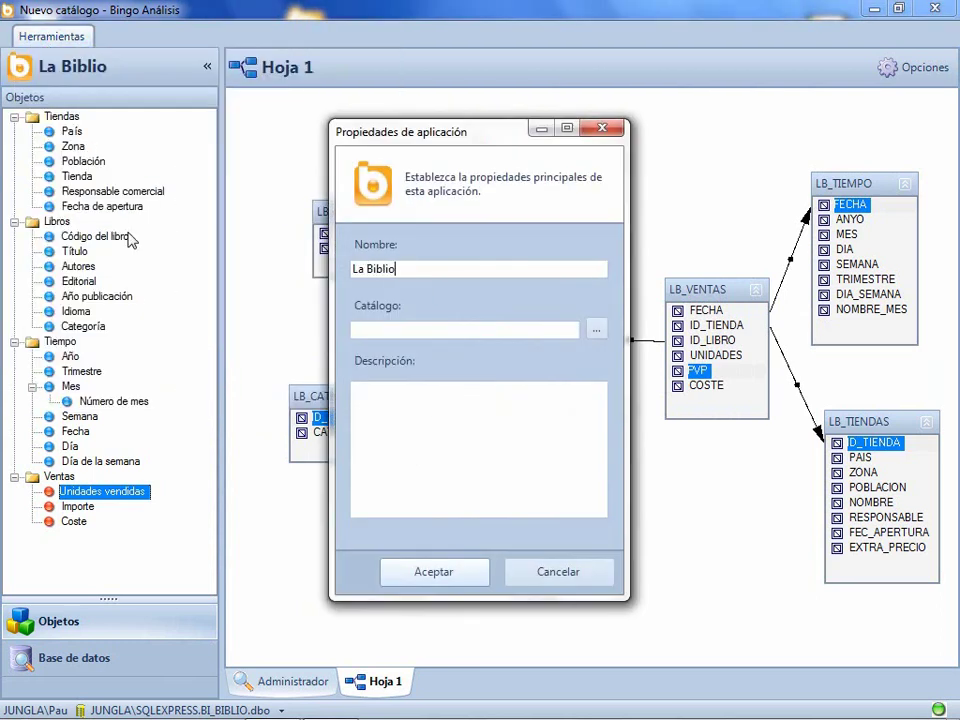
left_click(596, 330)
left_click(465, 216)
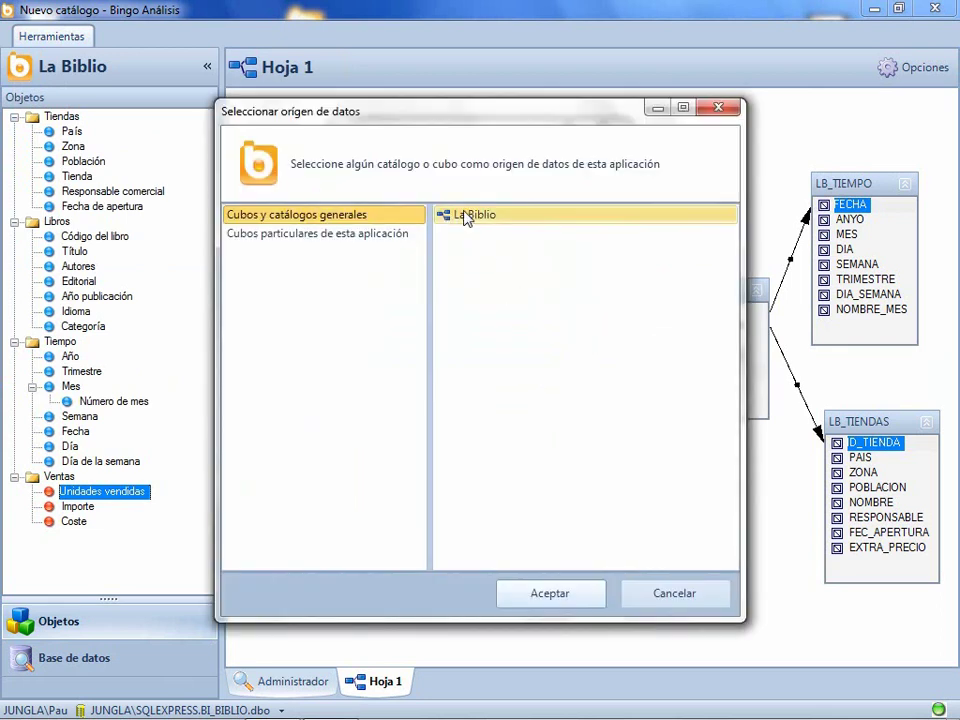
left_click(550, 590)
left_click(405, 568)
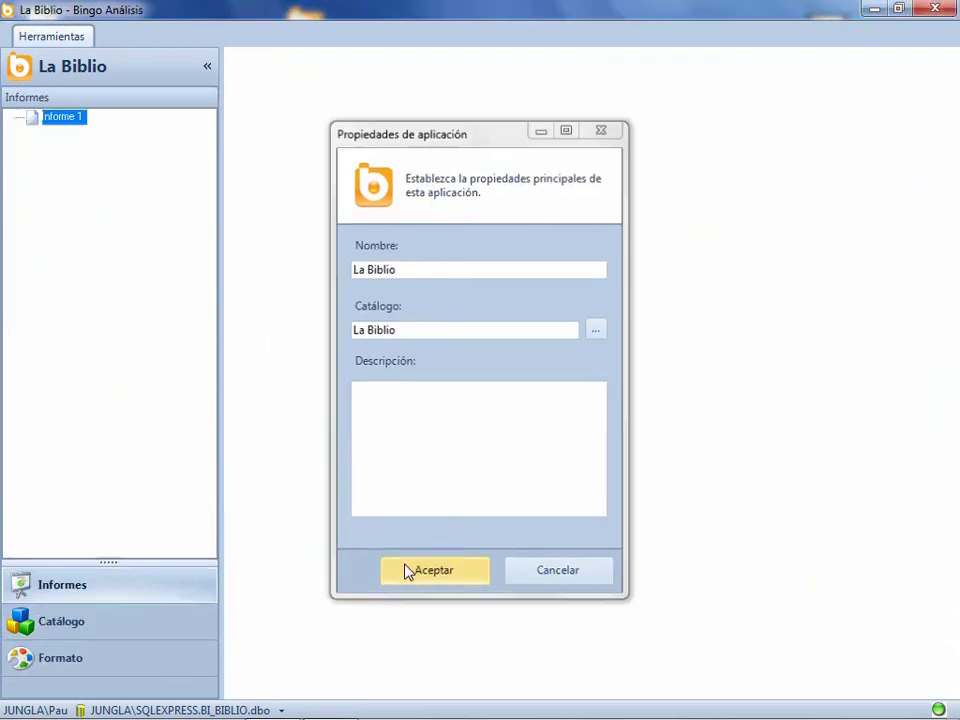
Split Informe 1 into three query panels side by side above one full-width query panel.
right_click(412, 101)
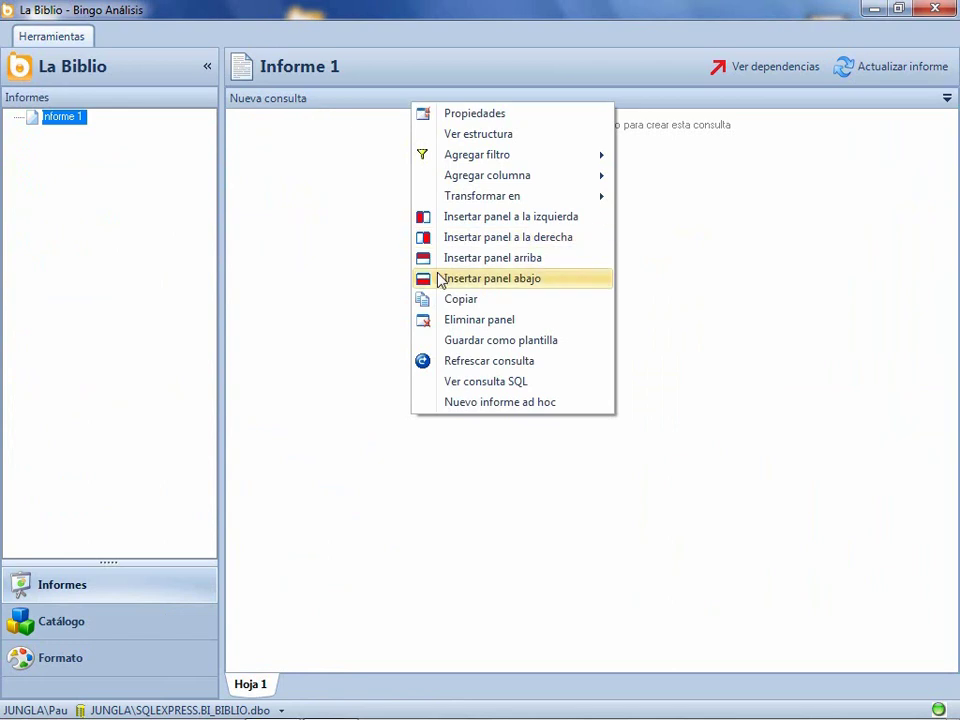
left_click(439, 279)
right_click(384, 102)
left_click(420, 216)
right_click(358, 103)
left_click(390, 216)
Add País, Población and Tienda from the catalog's Tiendas folder to the three upper panels, one column per panel.
left_click(45, 621)
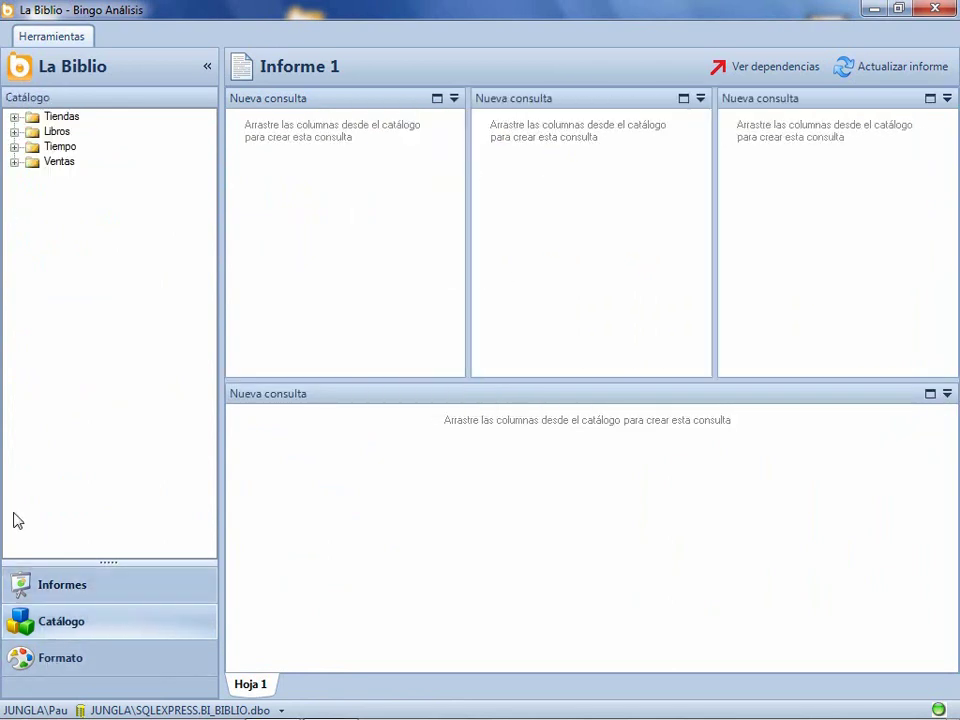
left_click(15, 117)
left_click_drag(60, 136, 315, 190)
left_click_drag(88, 161, 780, 200)
Add the Importe indicator from the Ventas folder to each of the País, Población and Tienda panels.
left_click(15, 252)
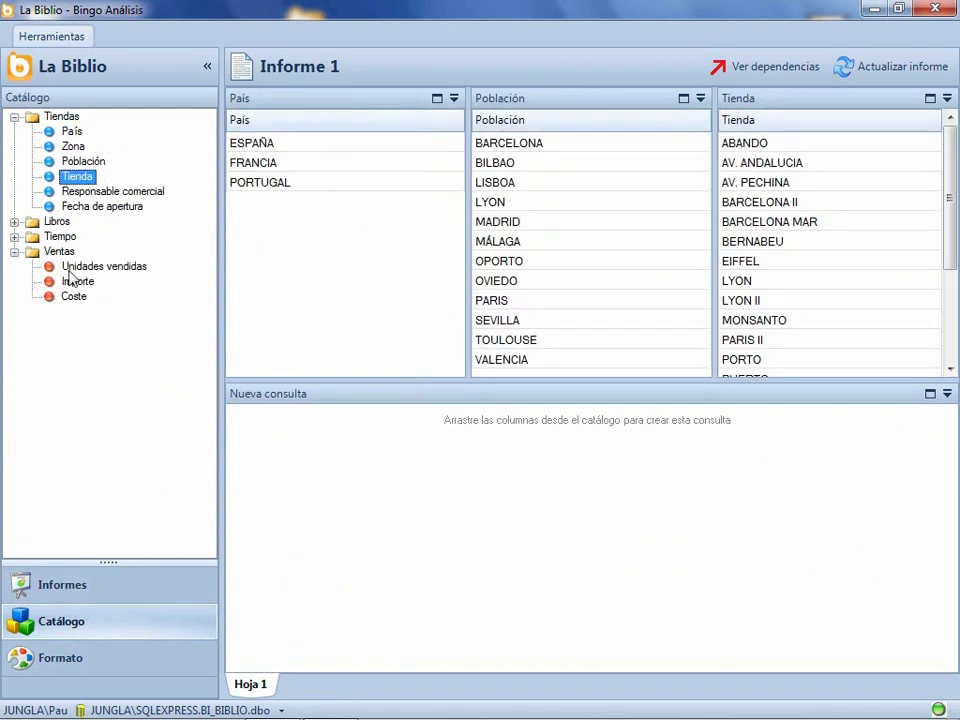
left_click_drag(77, 281, 280, 170)
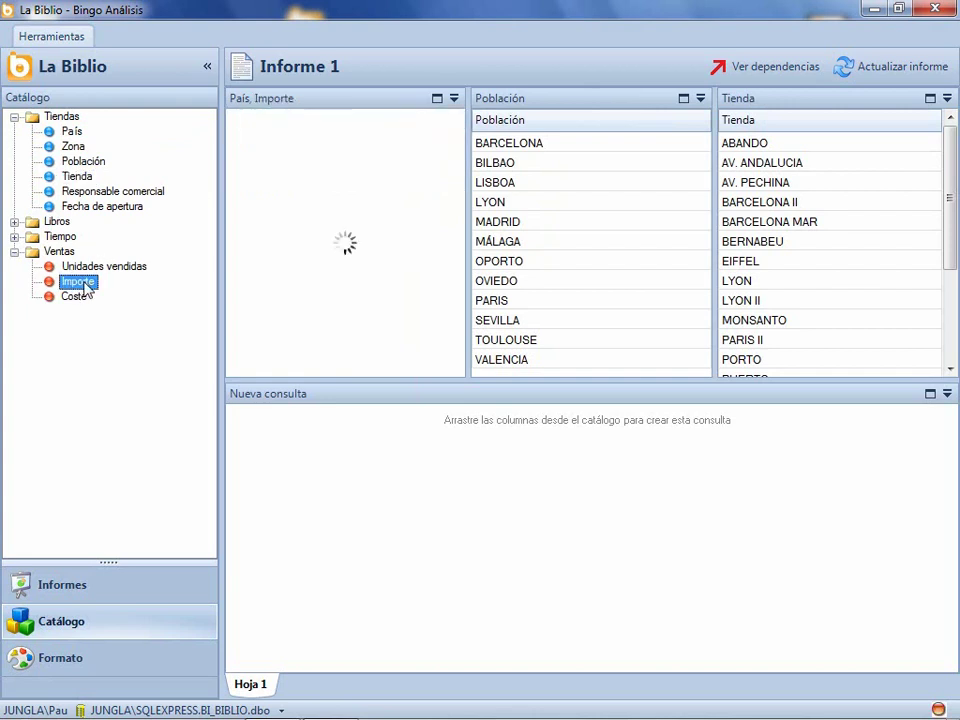
left_click_drag(77, 281, 770, 180)
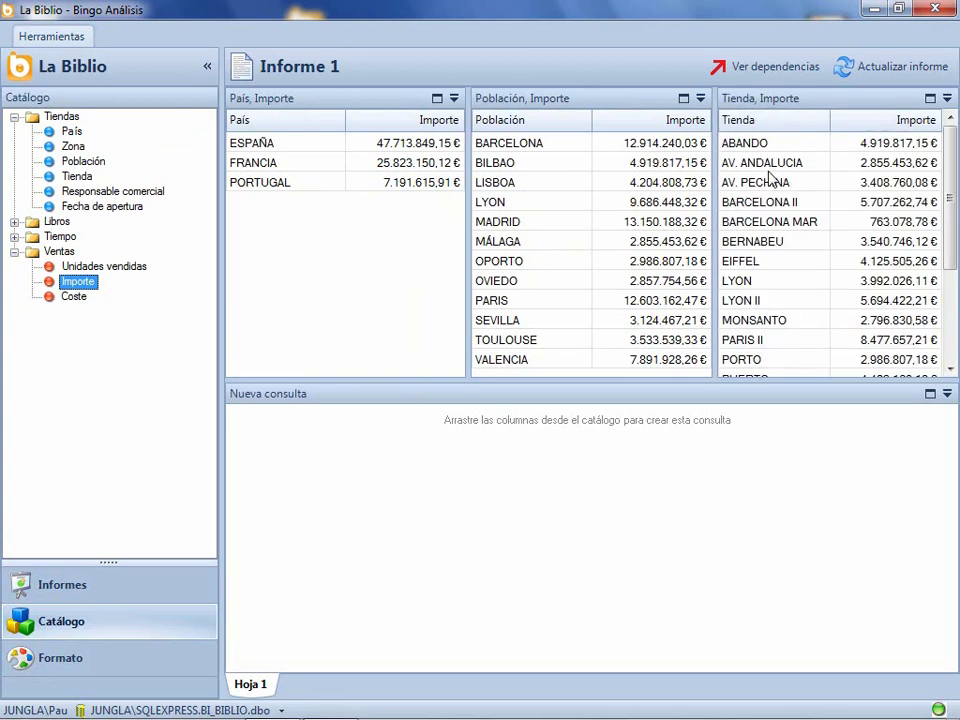
Build the query in the full-width lower panel from Mes of the Tiempo folder and the Importe indicator.
left_click(15, 236)
left_click_drag(68, 281, 260, 440)
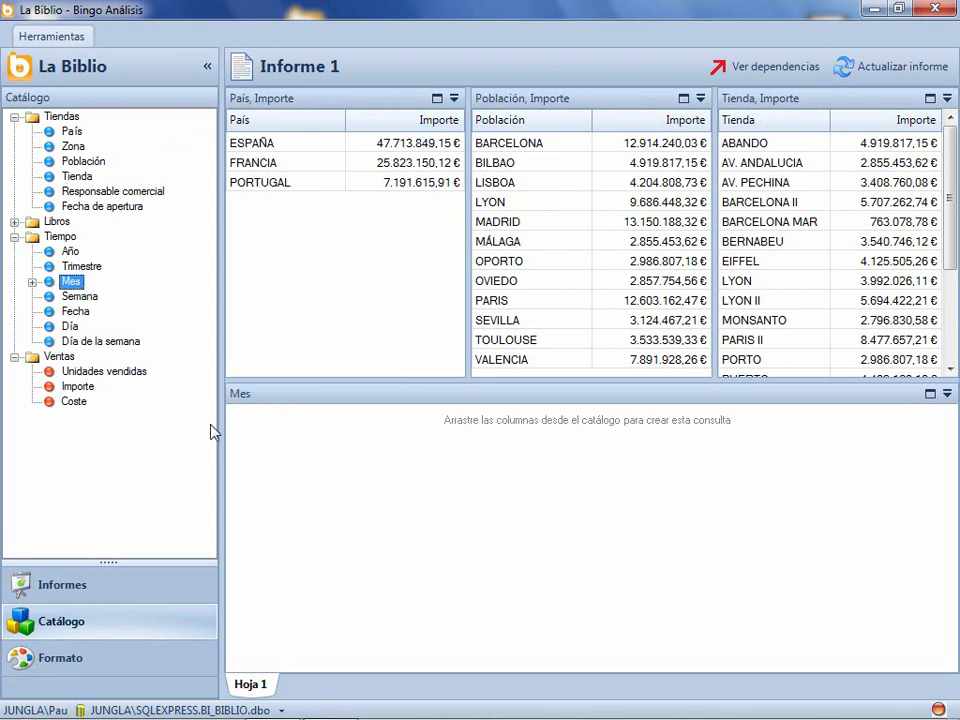
left_click_drag(72, 388, 326, 431)
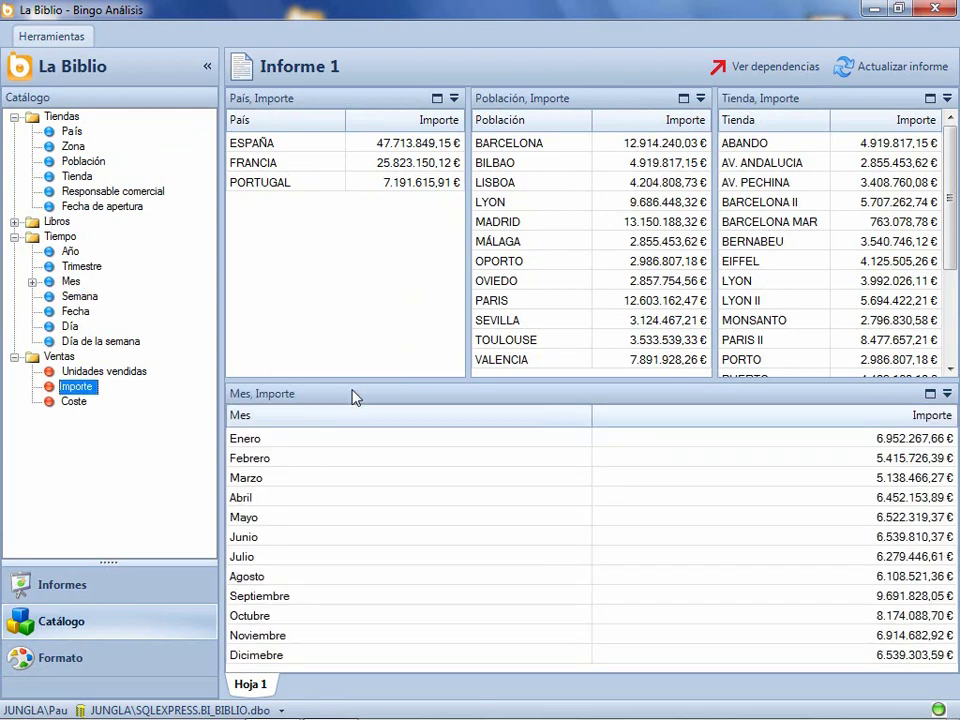
Transform the Mes, Importe query panel into a vertical bar chart.
right_click(355, 393)
mouse_move(436, 468)
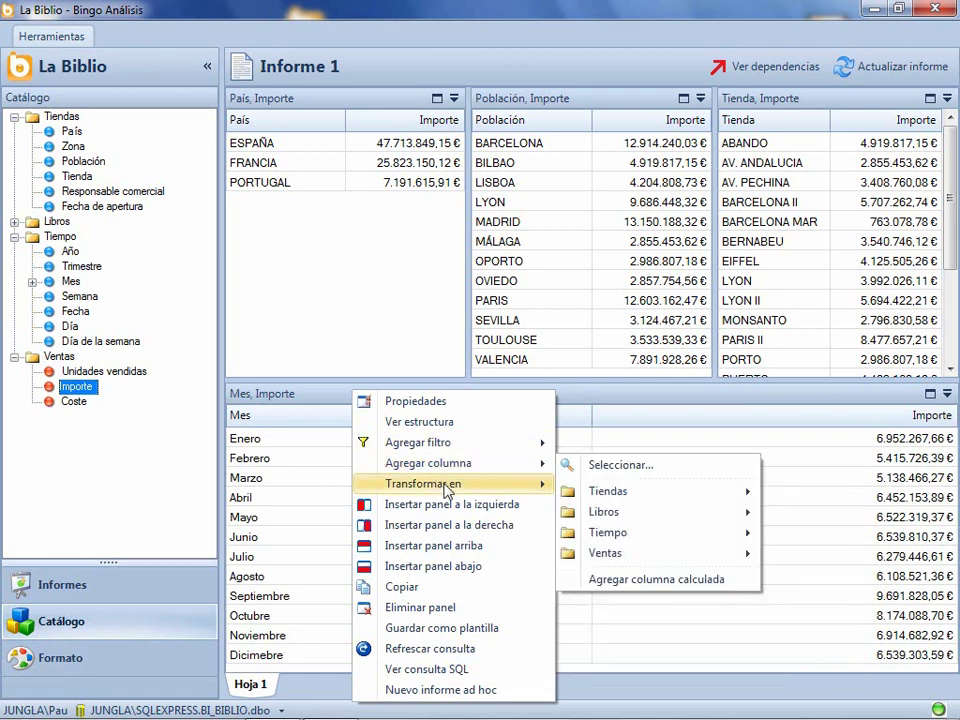
left_click(600, 506)
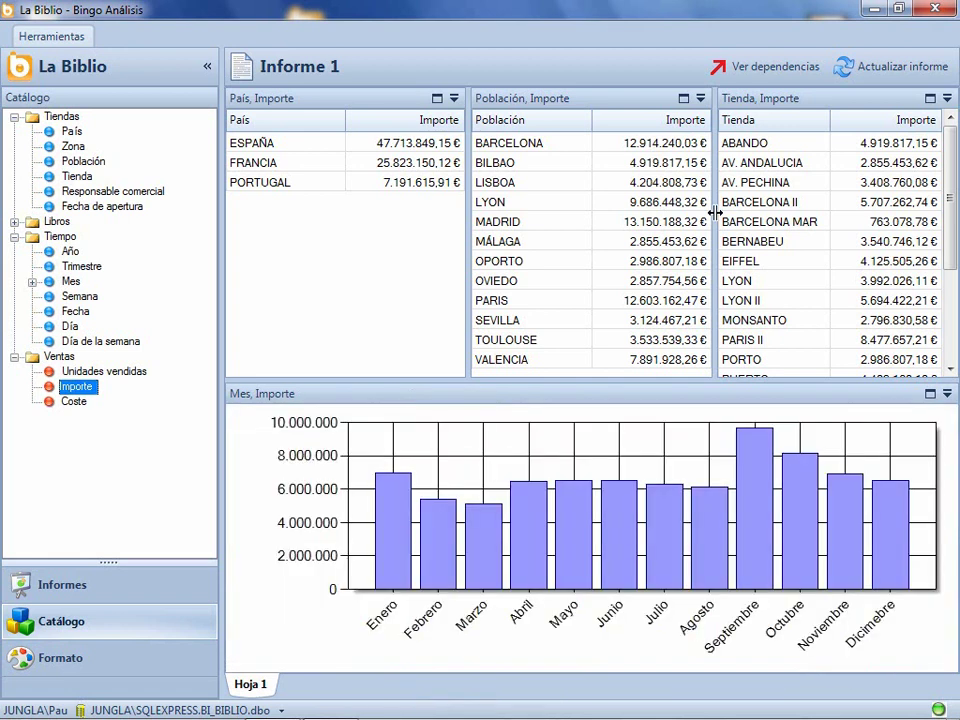
Create panel dependencies from País to Población, Población to Tienda, and Tienda to the Mes chart, and hide the dependency view.
left_click(770, 66)
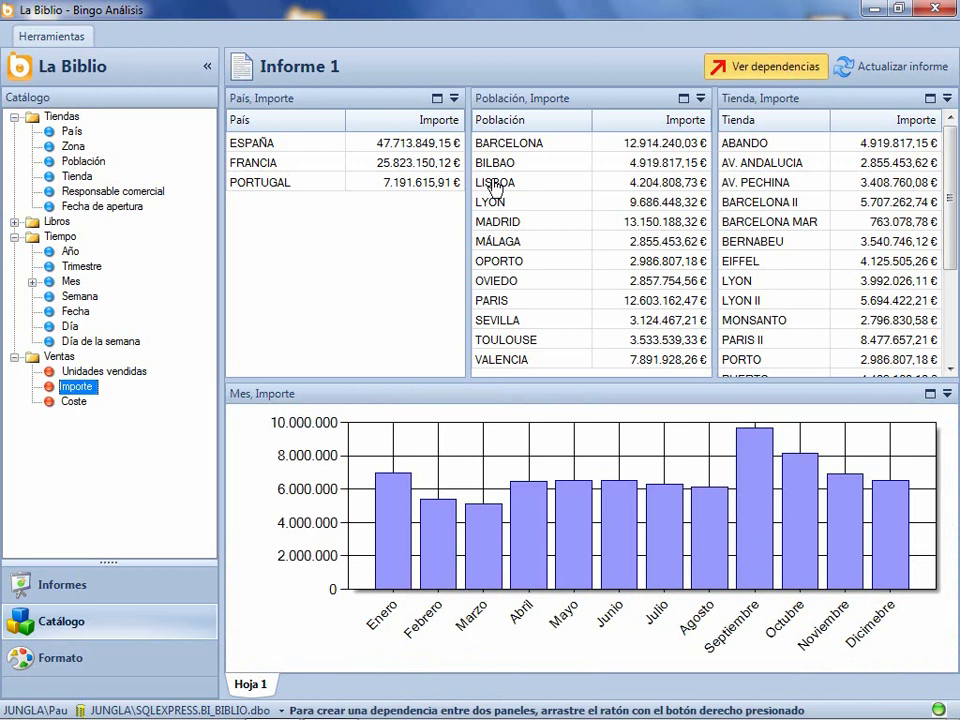
left_click_drag(617, 236, 820, 241)
left_click_drag(836, 285, 613, 574)
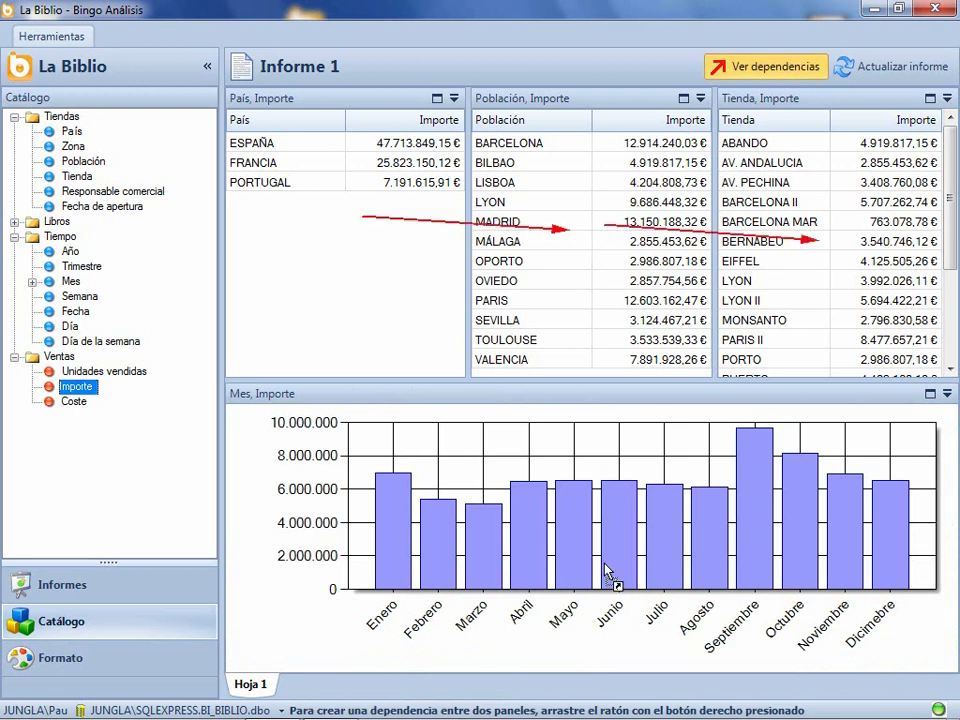
left_click(758, 78)
Filter the report by the country ESPAÑA and the store ABANDO, and view the SQL query behind the Mes, Importe chart.
left_click(320, 154)
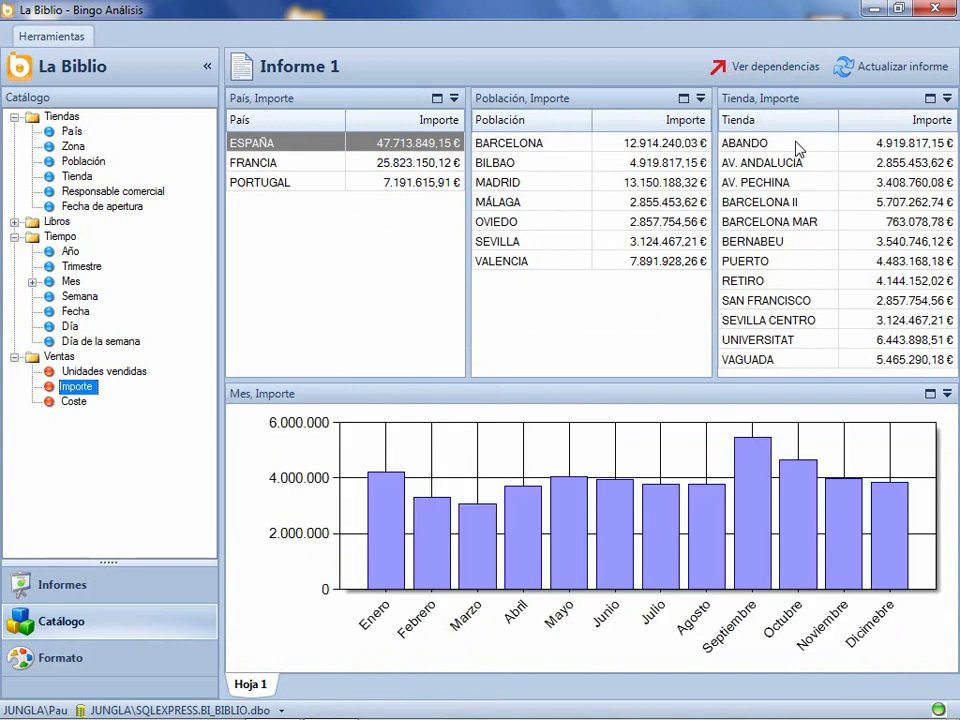
left_click(797, 149)
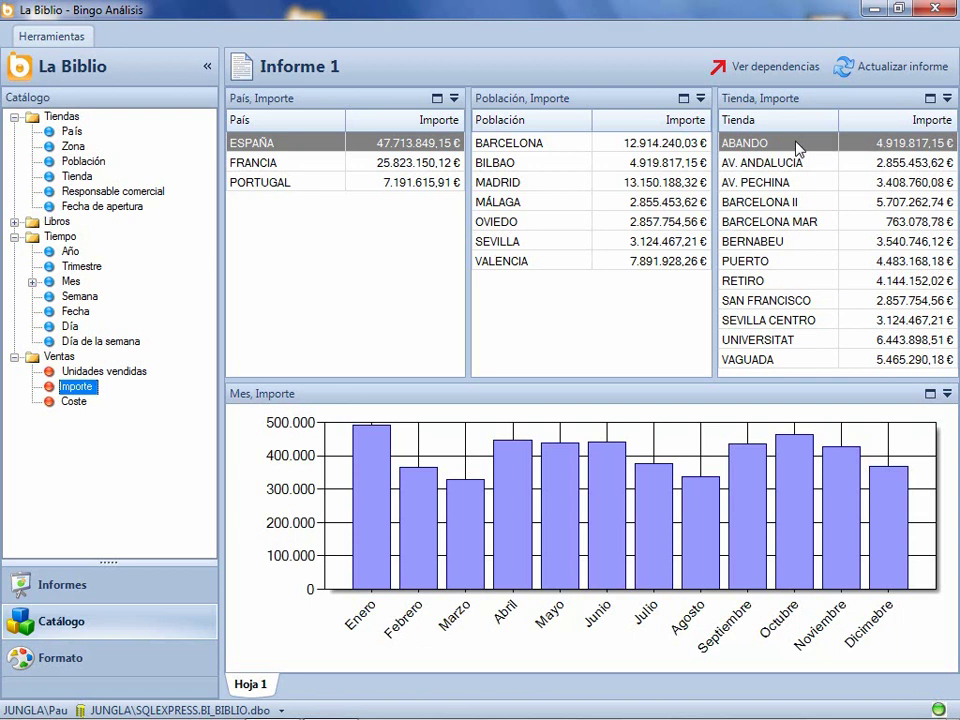
right_click(531, 393)
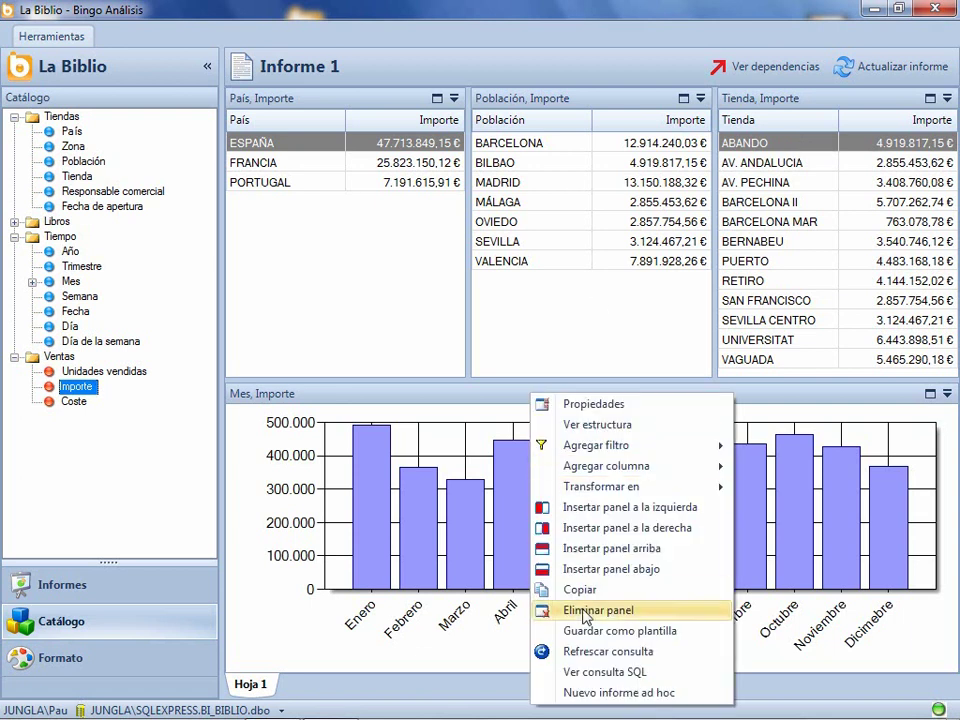
left_click(597, 671)
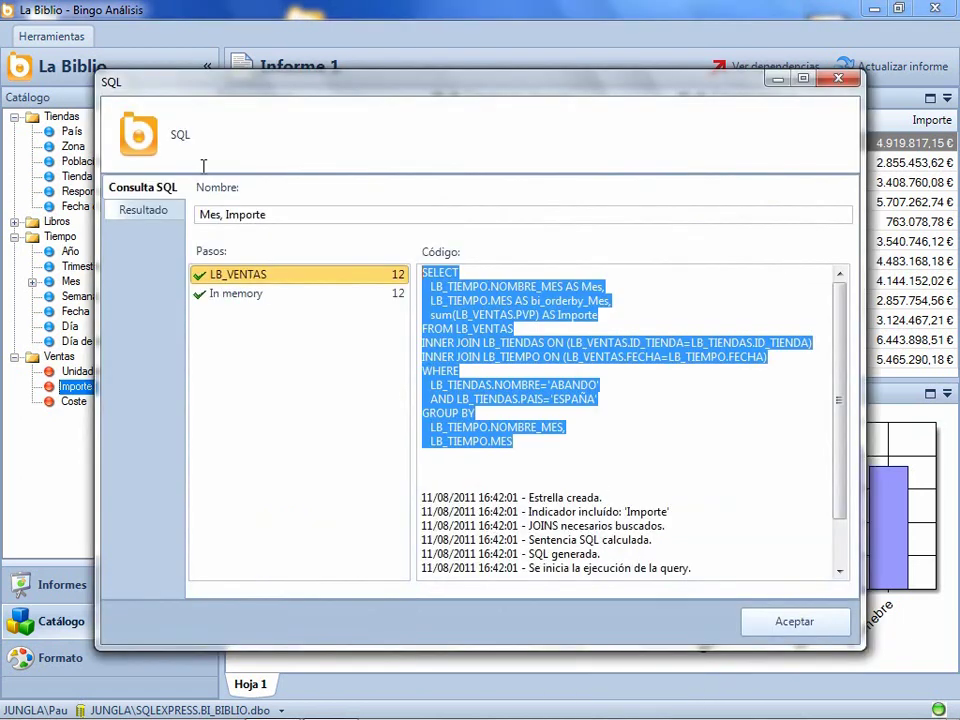